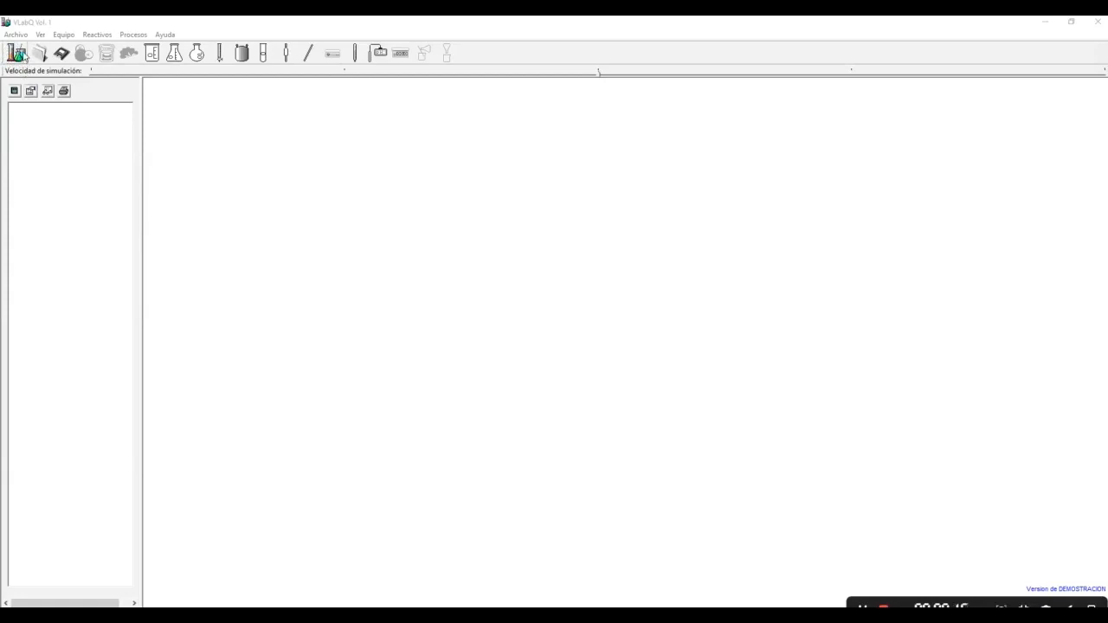
Open the "Destilación simple" practice from the list of available practices.
click(19, 55)
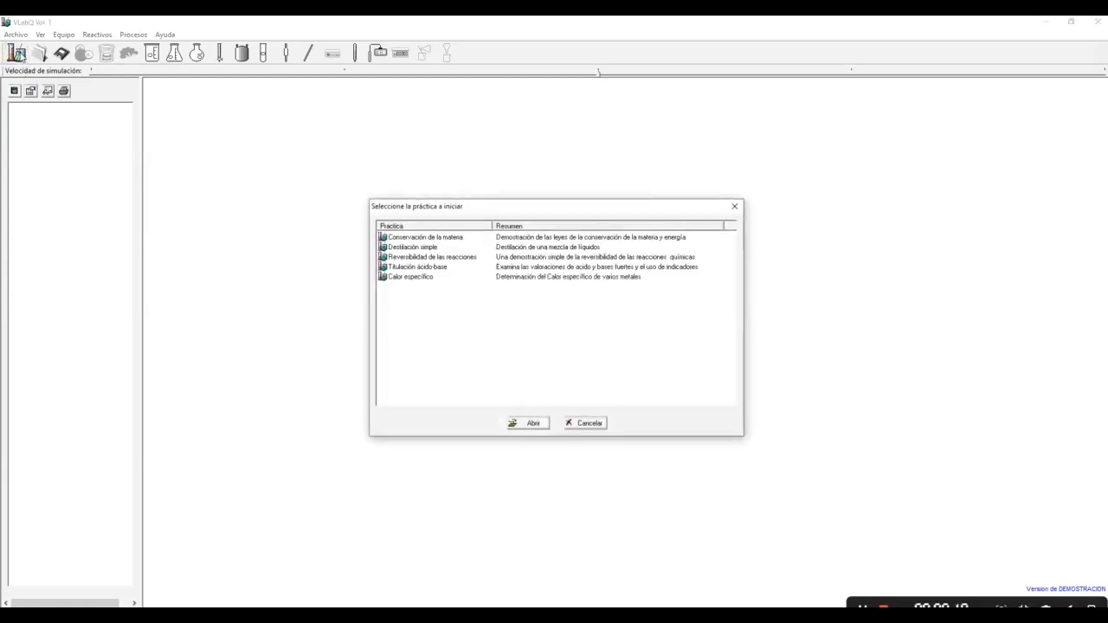
click(424, 252)
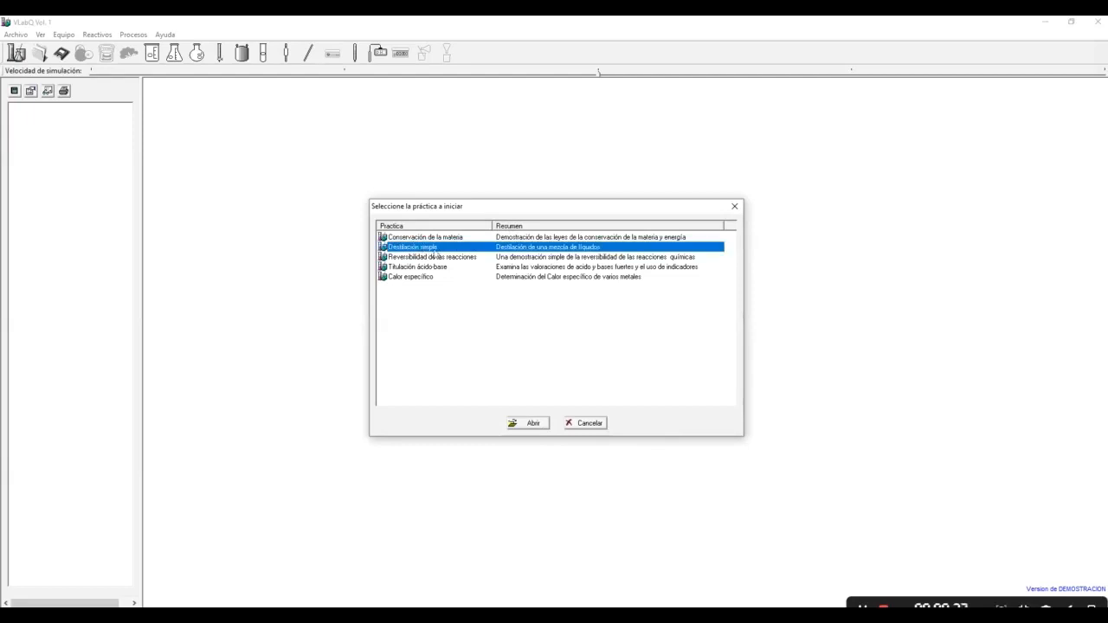
click(531, 423)
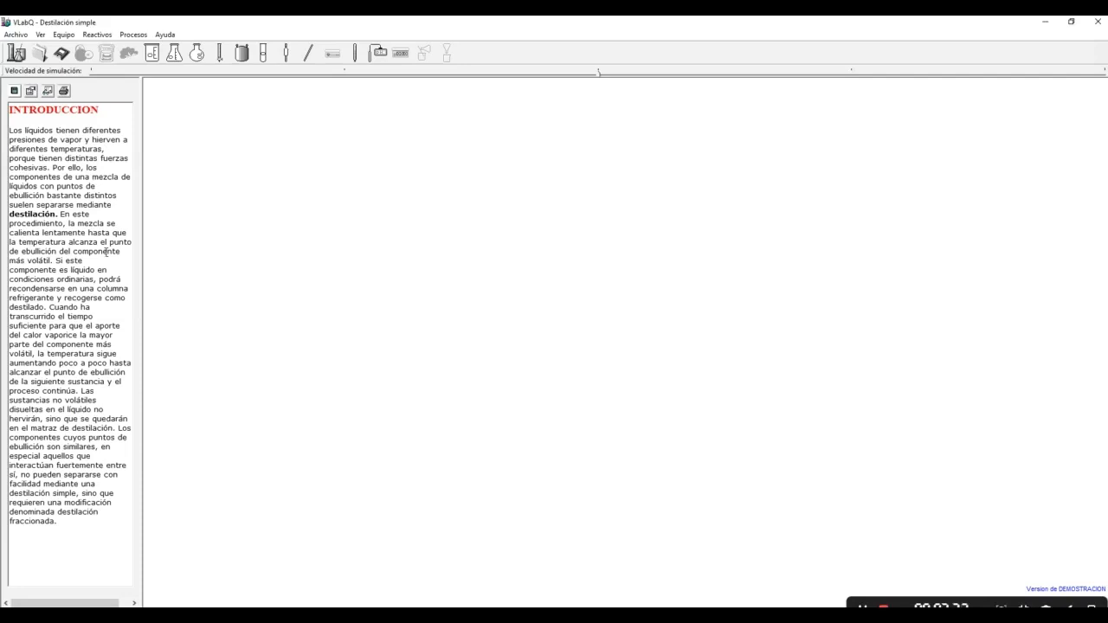
Display the practice's procedure and widen the instructions pane for easier reading.
click(883, 607)
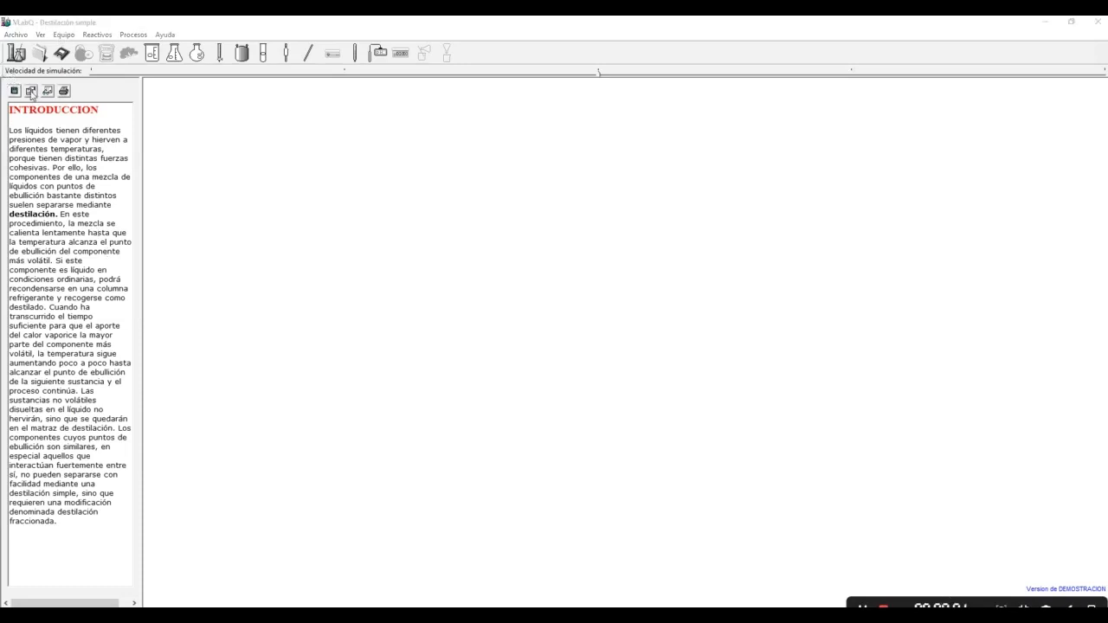
click(30, 91)
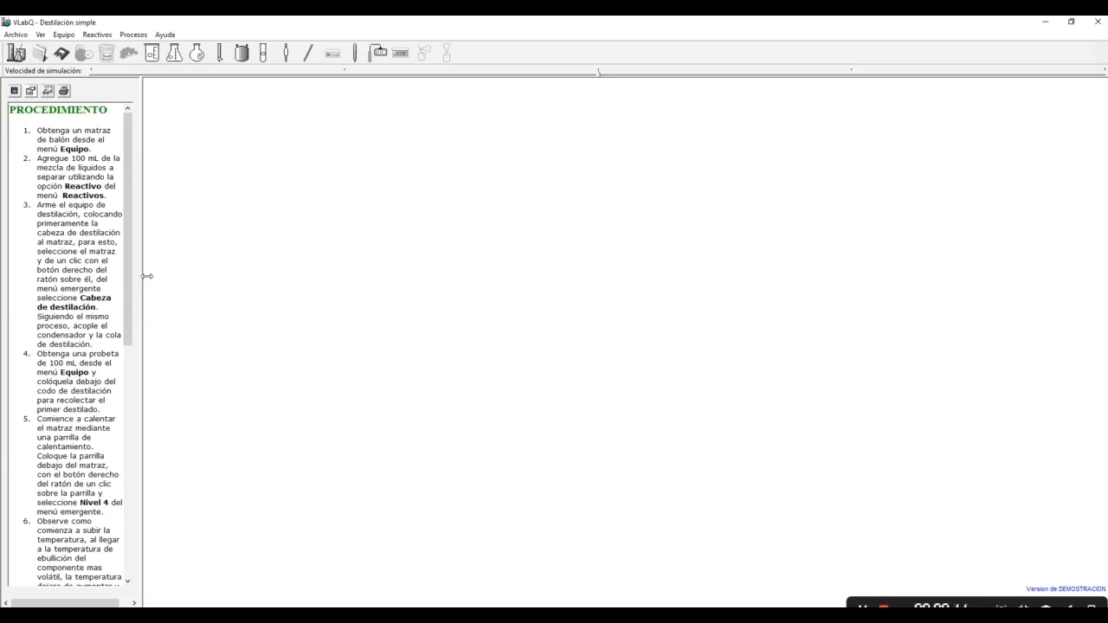
drag(147, 276, 156, 278)
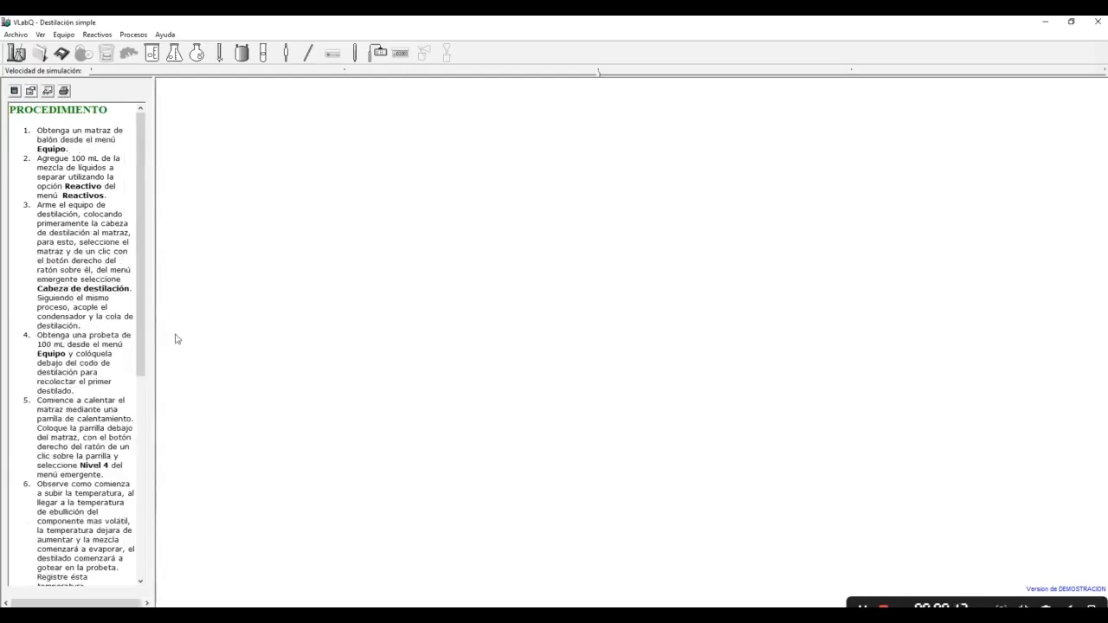
drag(161, 225, 178, 229)
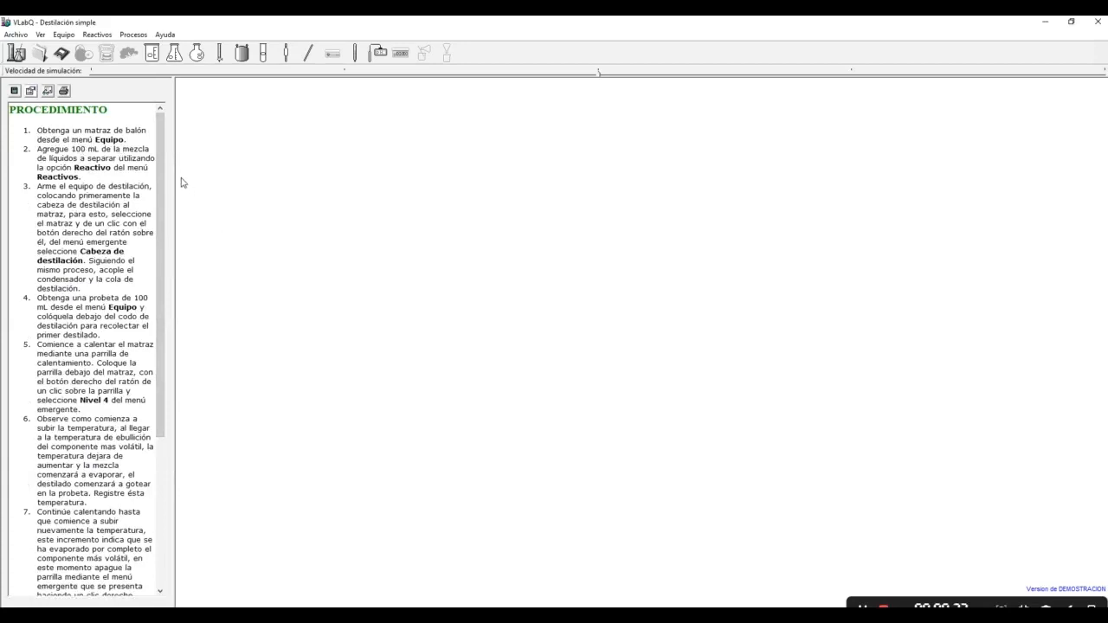
Add a Matraz bola to the workspace and place it near the instructions pane.
click(62, 36)
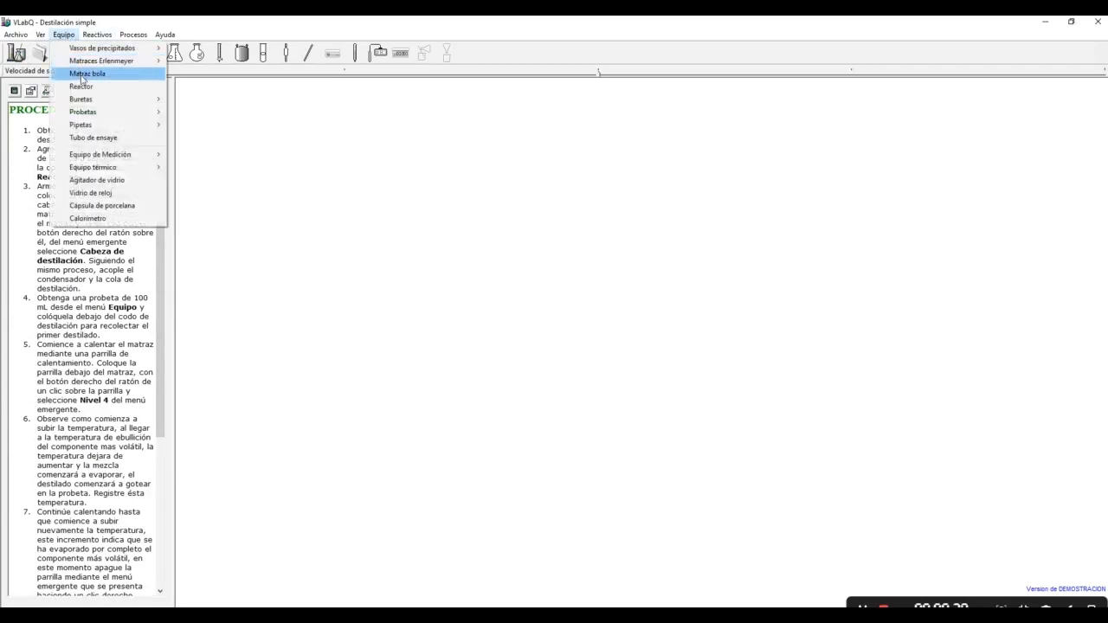
click(84, 74)
drag(645, 318, 255, 303)
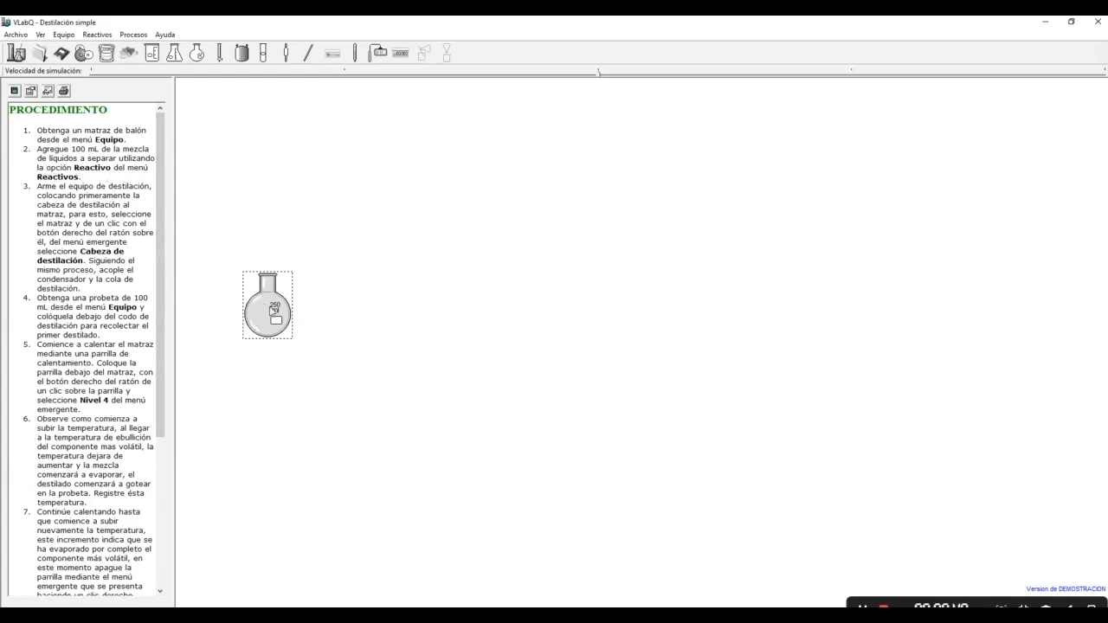
Add 100 millilitres of the reagent "Mezcla de líquidos" to the round flask.
click(92, 36)
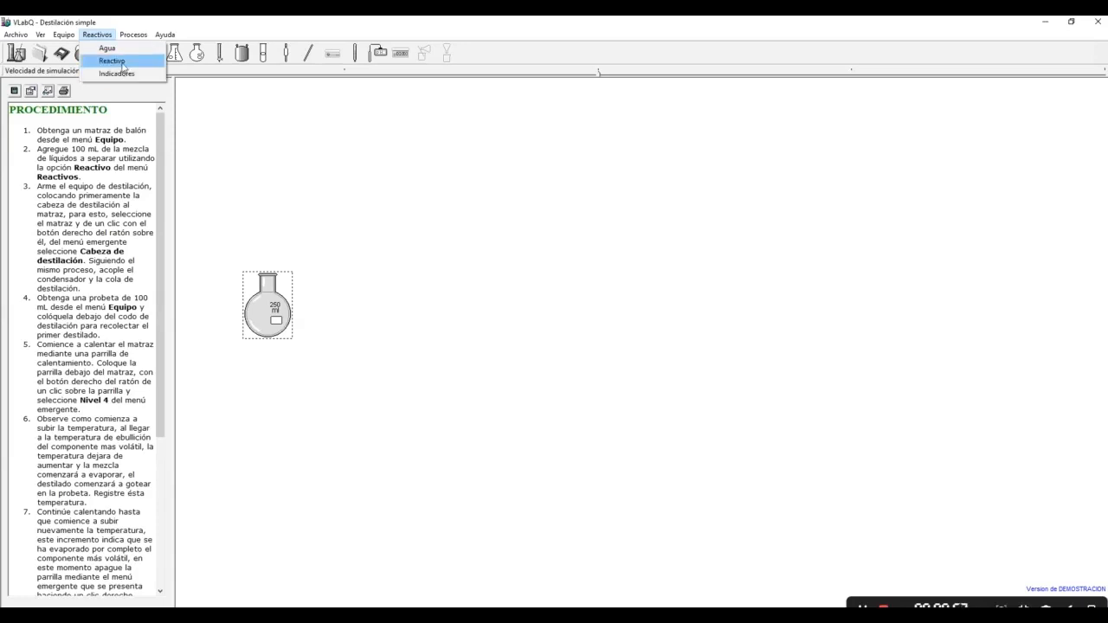
click(123, 66)
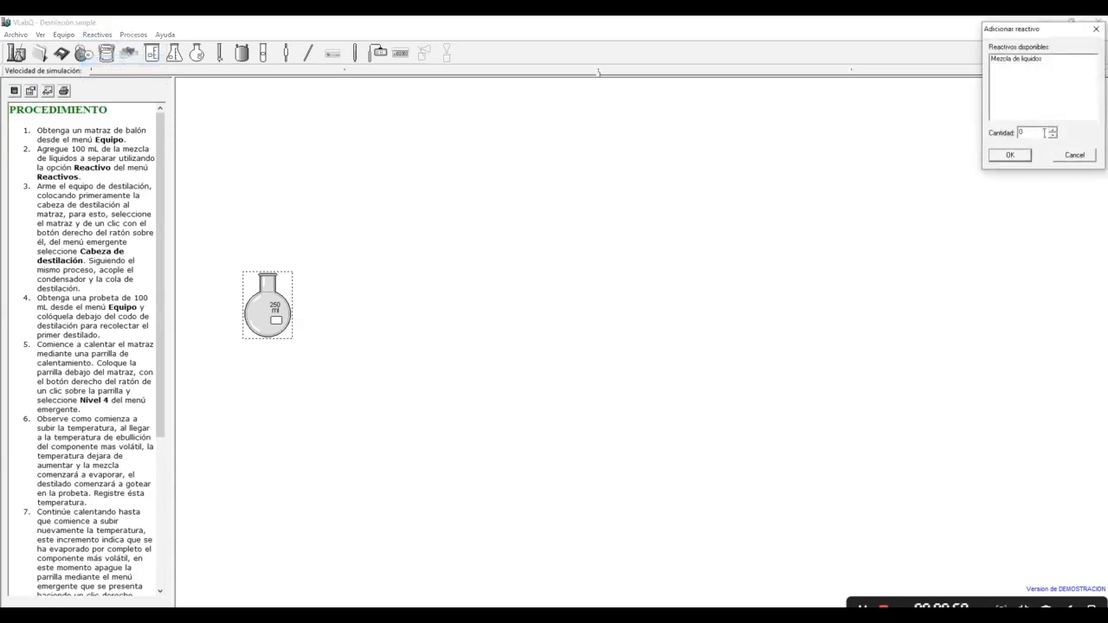
drag(1061, 29, 989, 96)
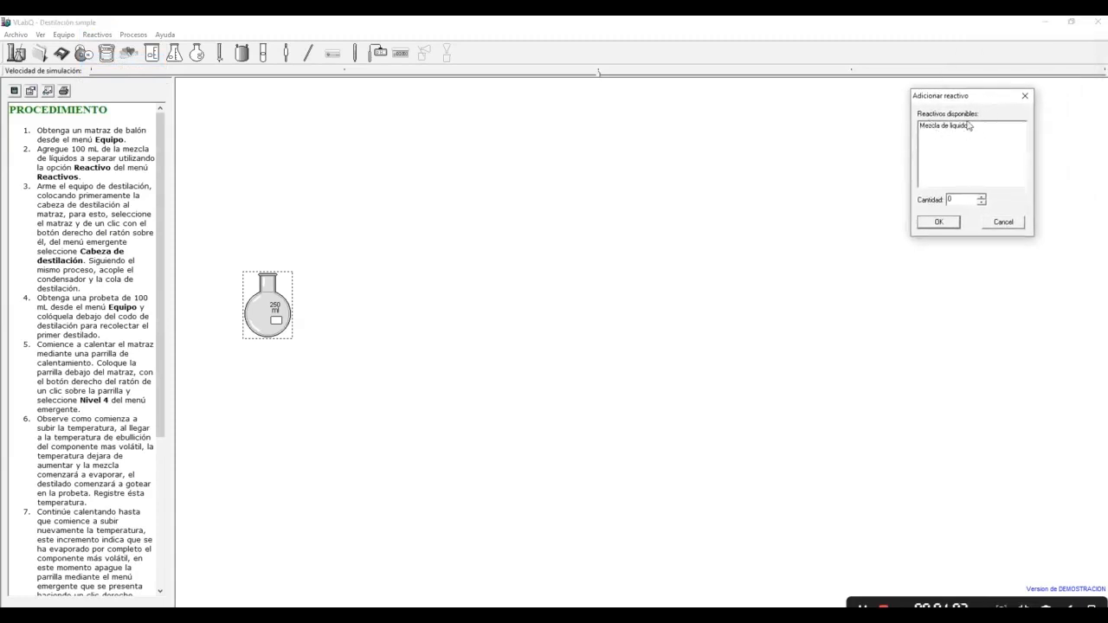
click(942, 130)
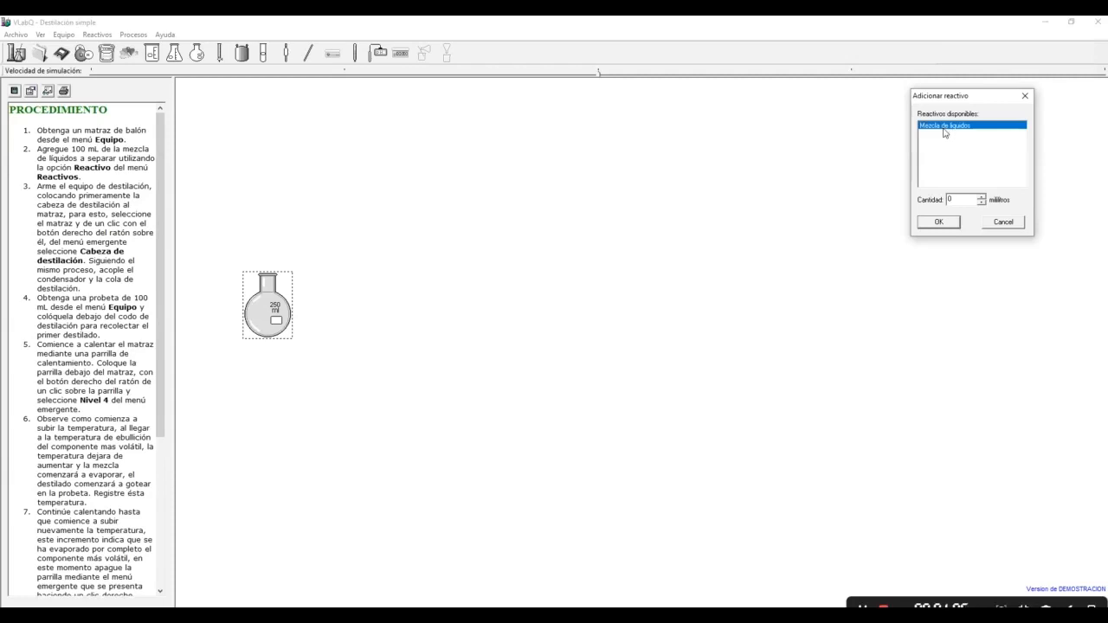
double_click(949, 200)
text(100)
click(938, 223)
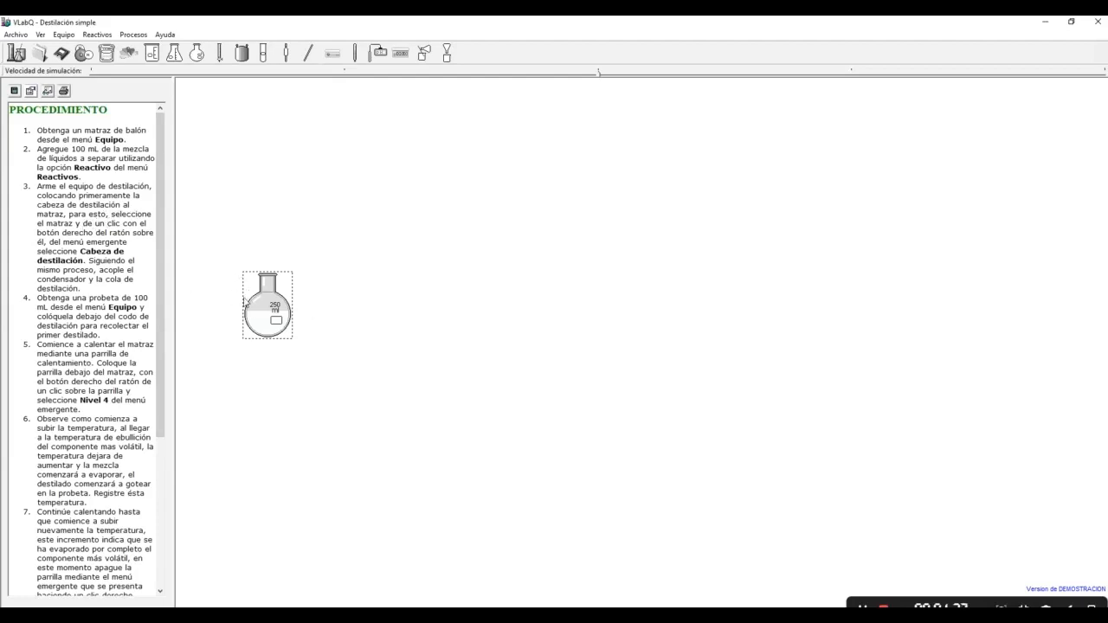
Attach a Cabeza de destilación to the round flask.
right_click(265, 309)
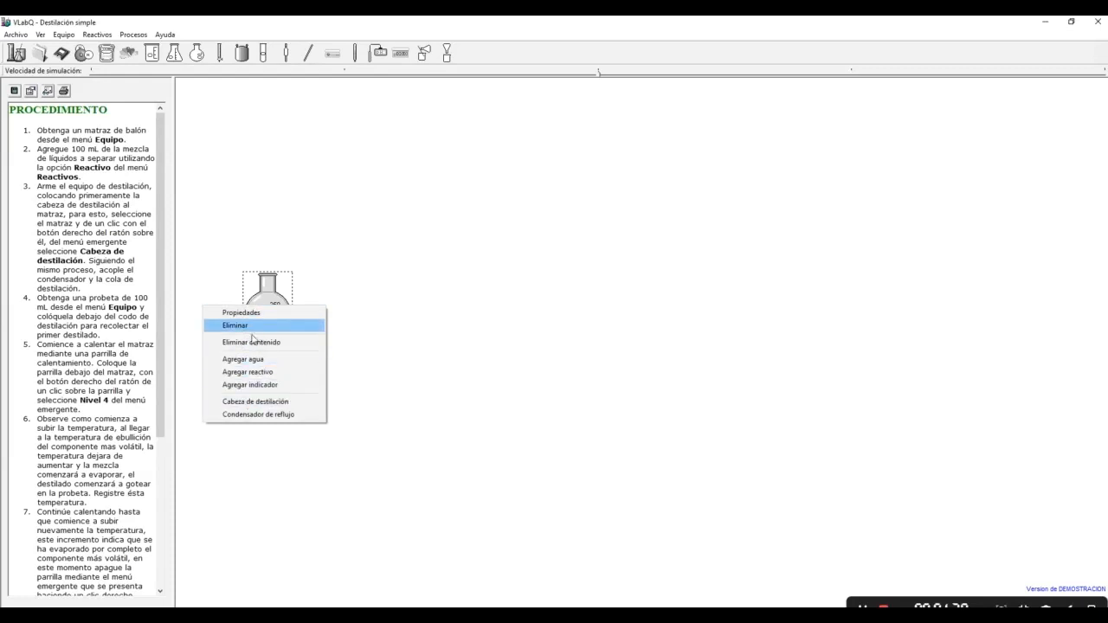
click(239, 405)
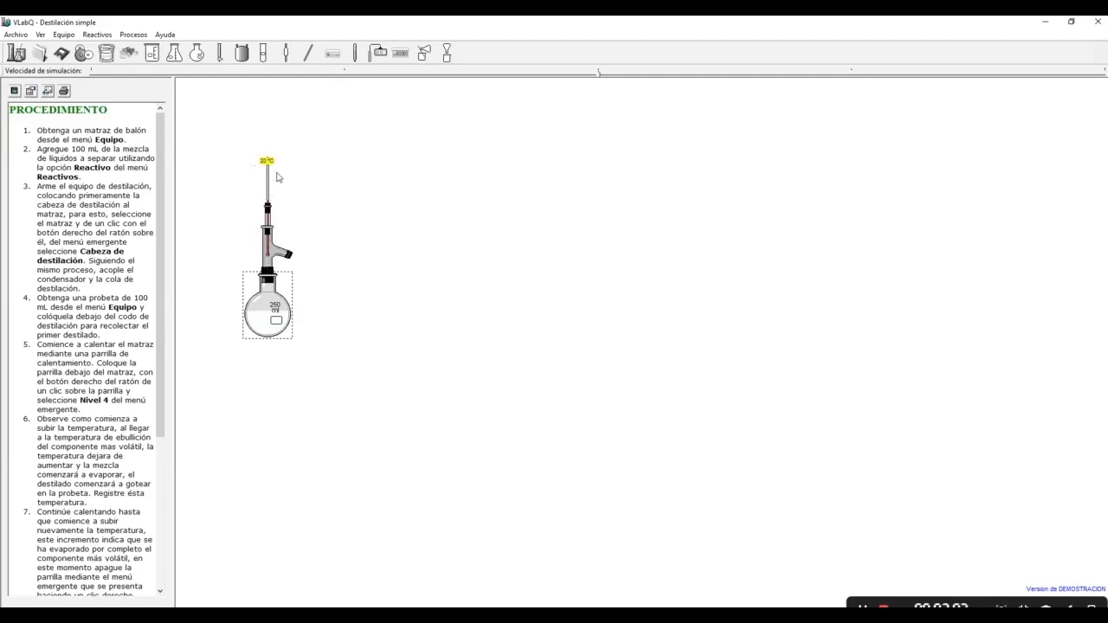
Couple a Condensador to the distillation head and fit a Codo de destilación at the condenser's end.
scroll(78, 319, down, 3)
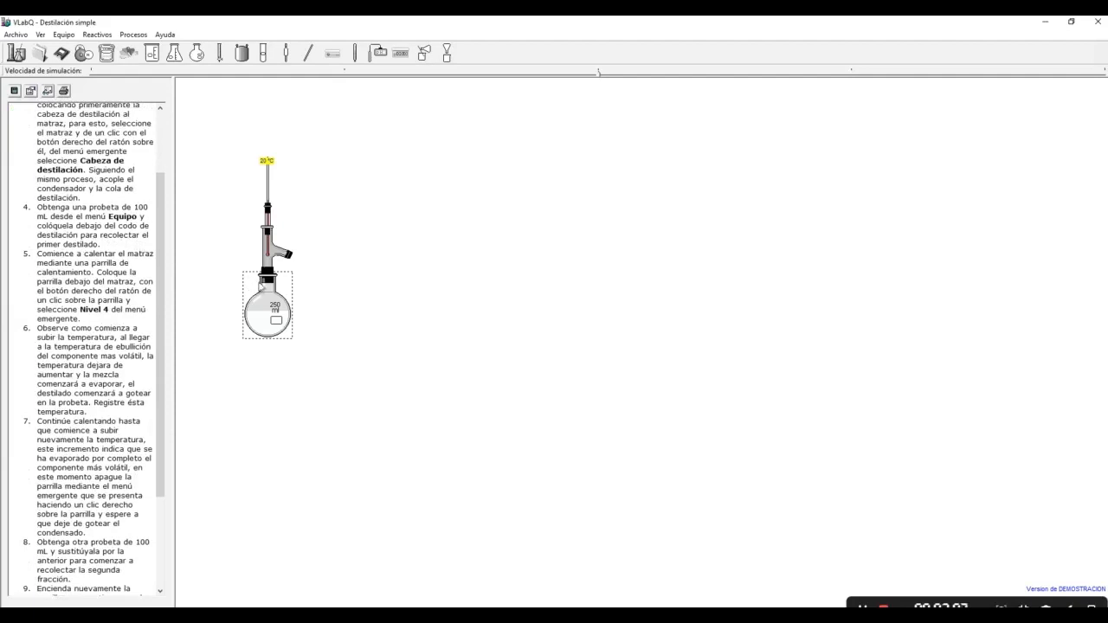
scroll(84, 228, up, 1)
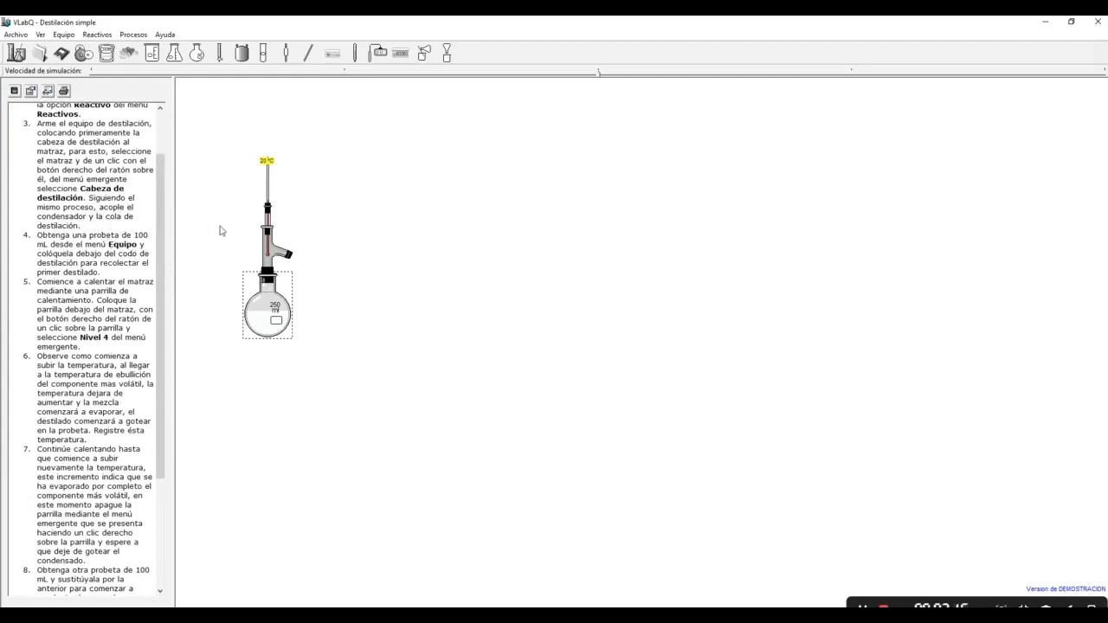
right_click(273, 309)
click(271, 302)
right_click(271, 302)
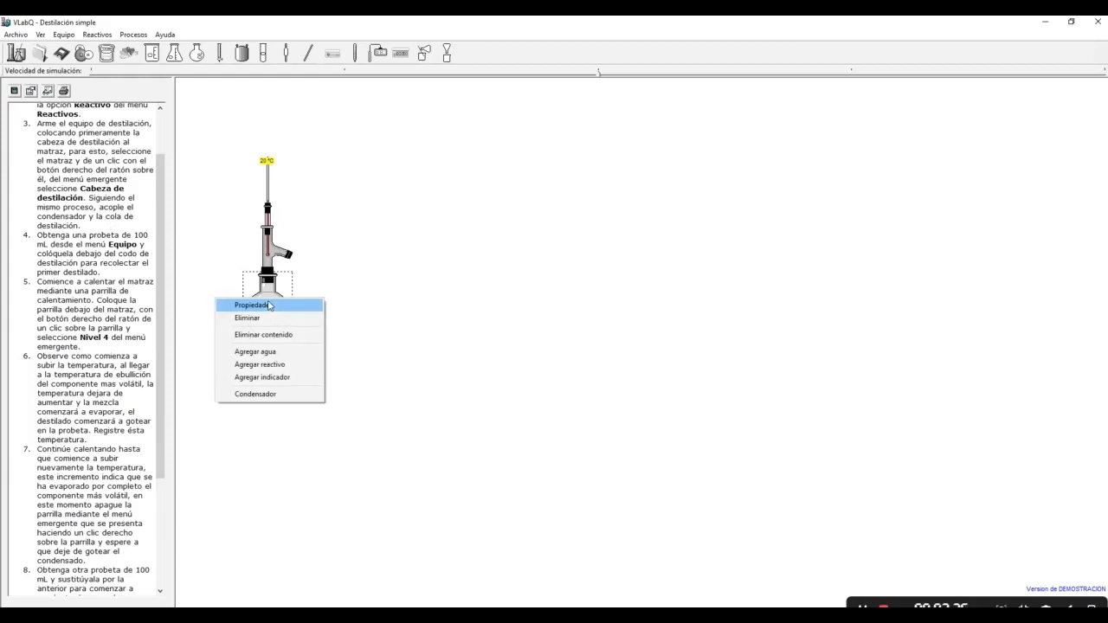
click(251, 395)
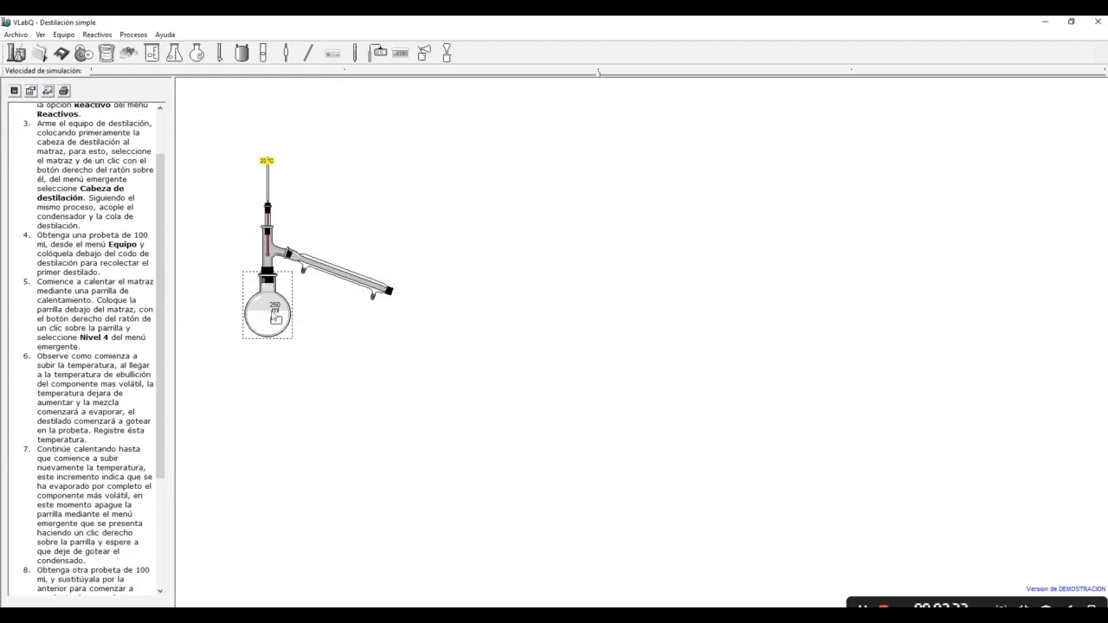
right_click(262, 316)
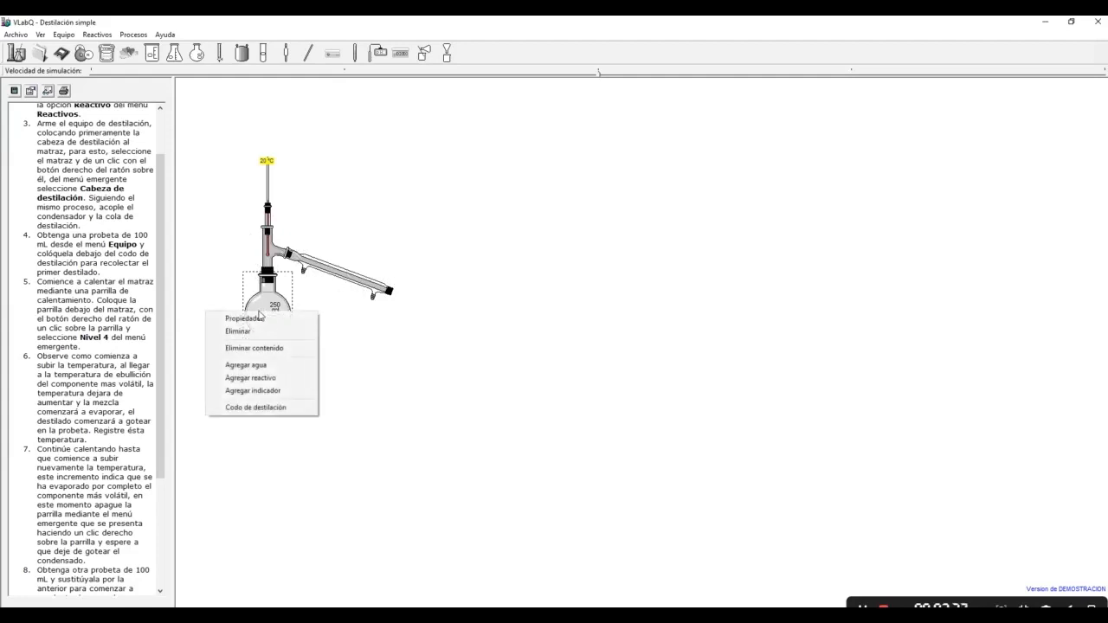
click(259, 407)
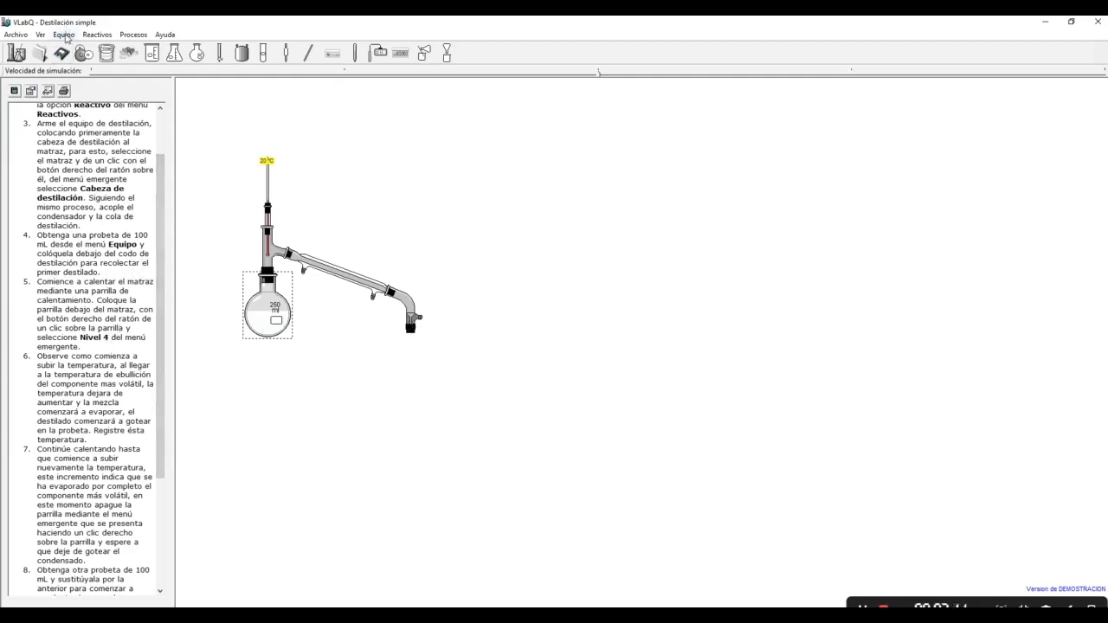
Add a 100 ml Probeta and place it directly beneath the distillation elbow's outlet.
click(63, 35)
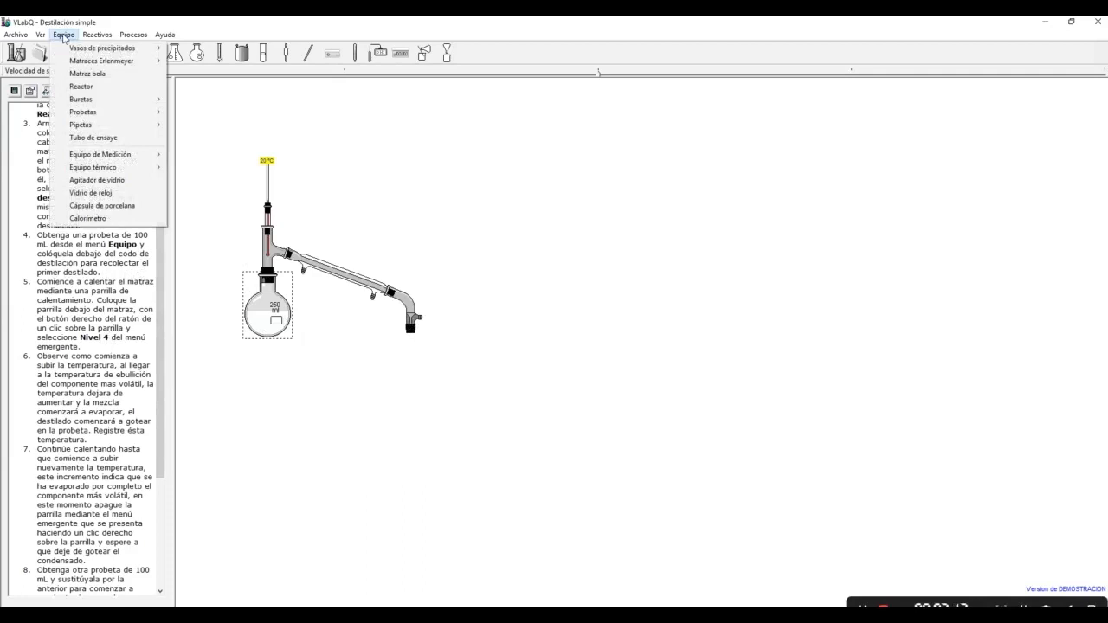
mouse_move(91, 112)
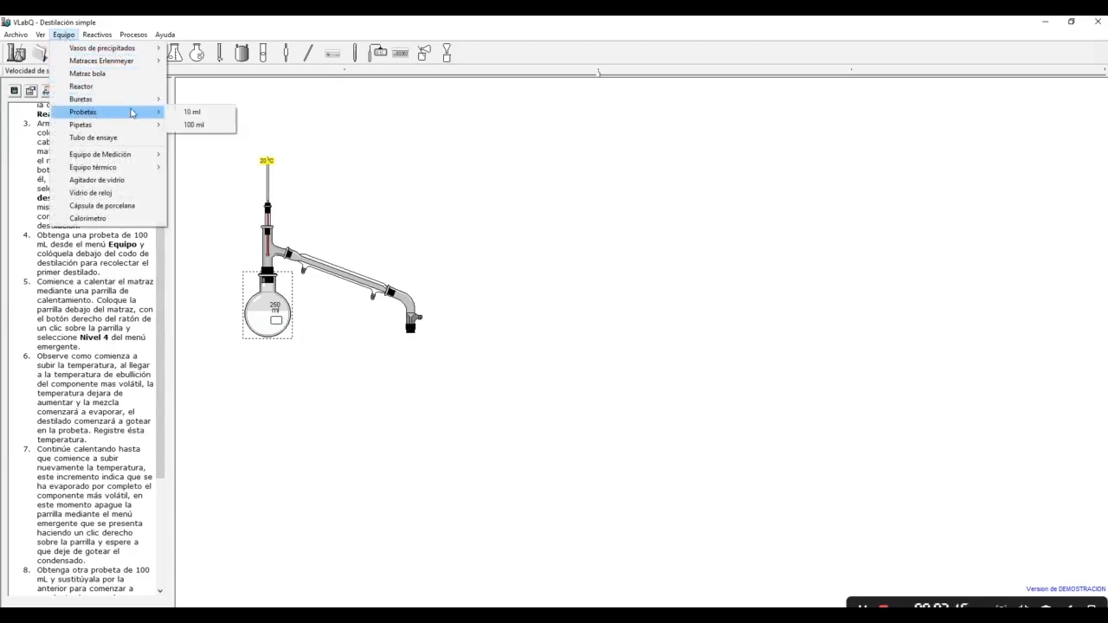
click(190, 125)
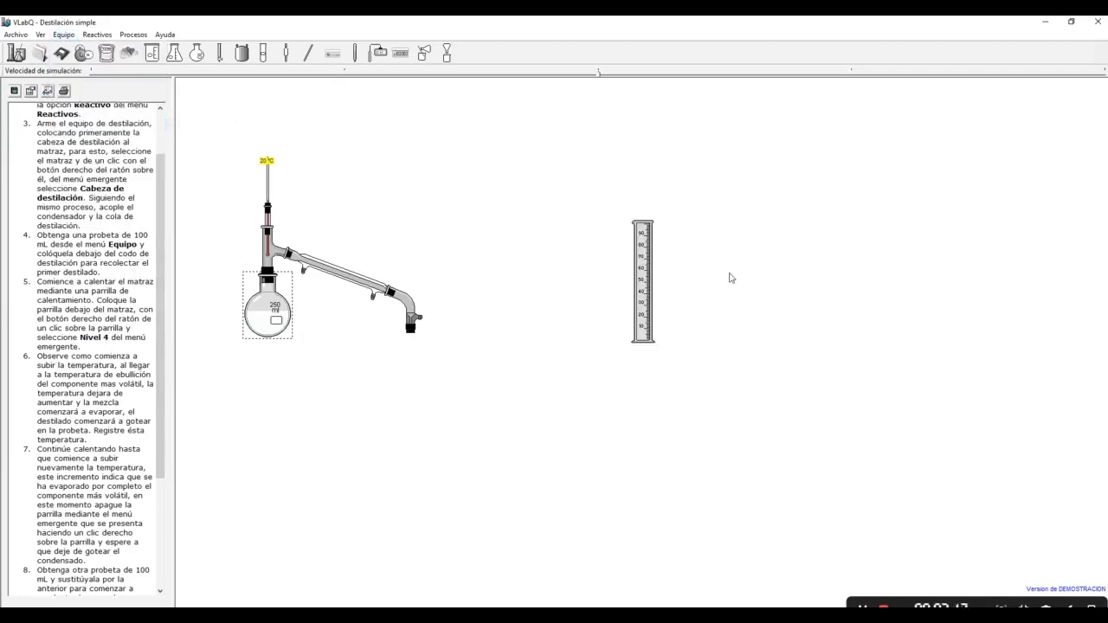
drag(640, 285, 413, 387)
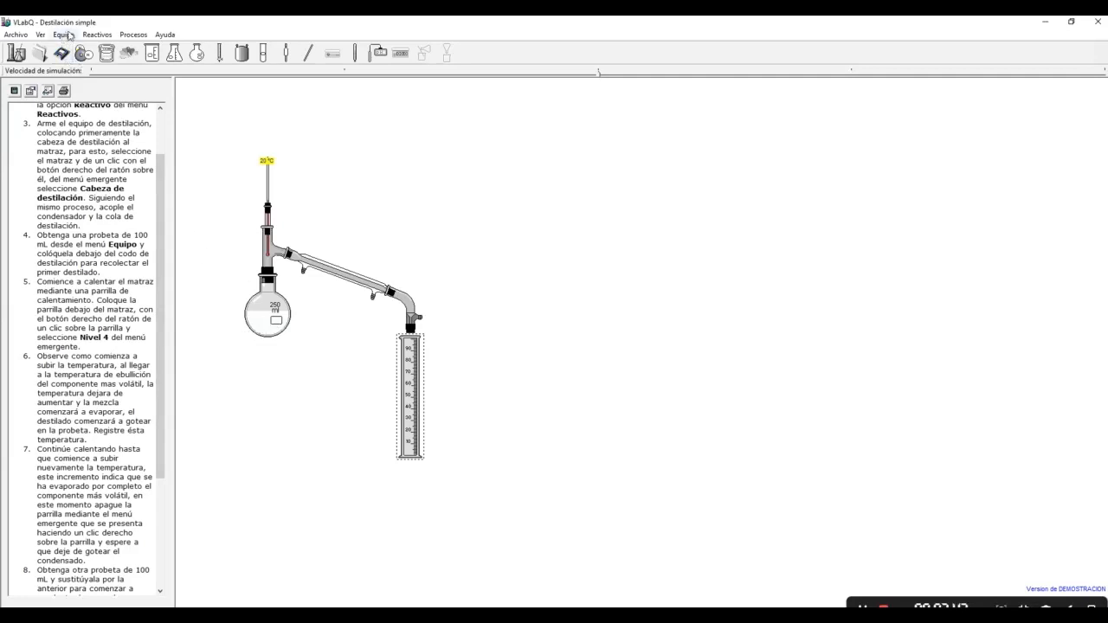
Place a Parrilla beneath the round flask and set its heating to Nivel 4.
click(65, 35)
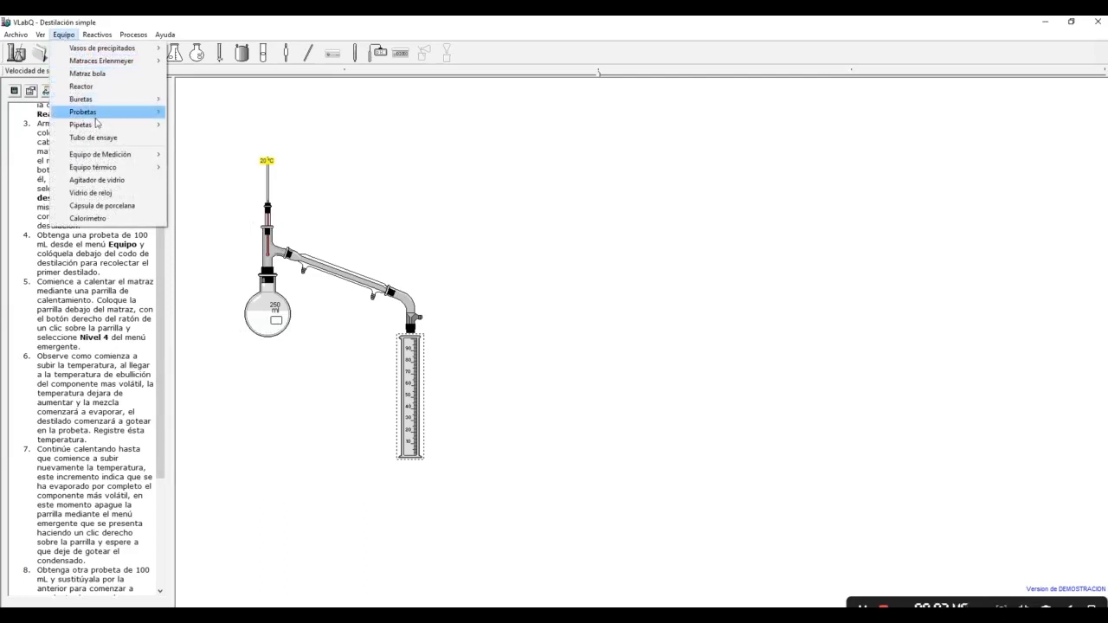
mouse_move(108, 170)
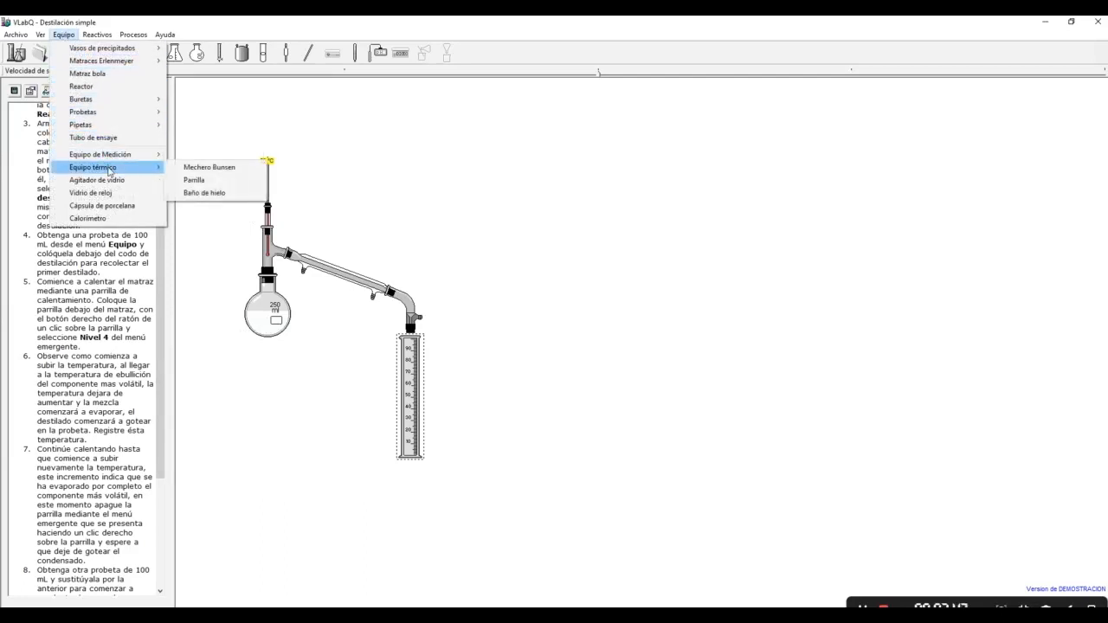
click(200, 182)
drag(647, 338, 268, 352)
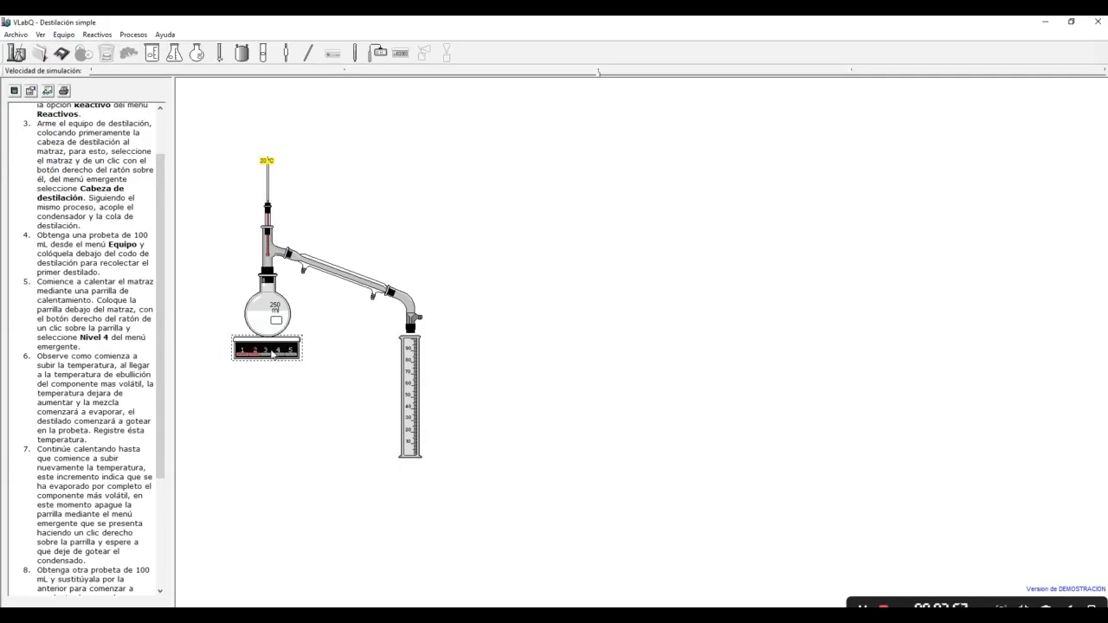
right_click(260, 349)
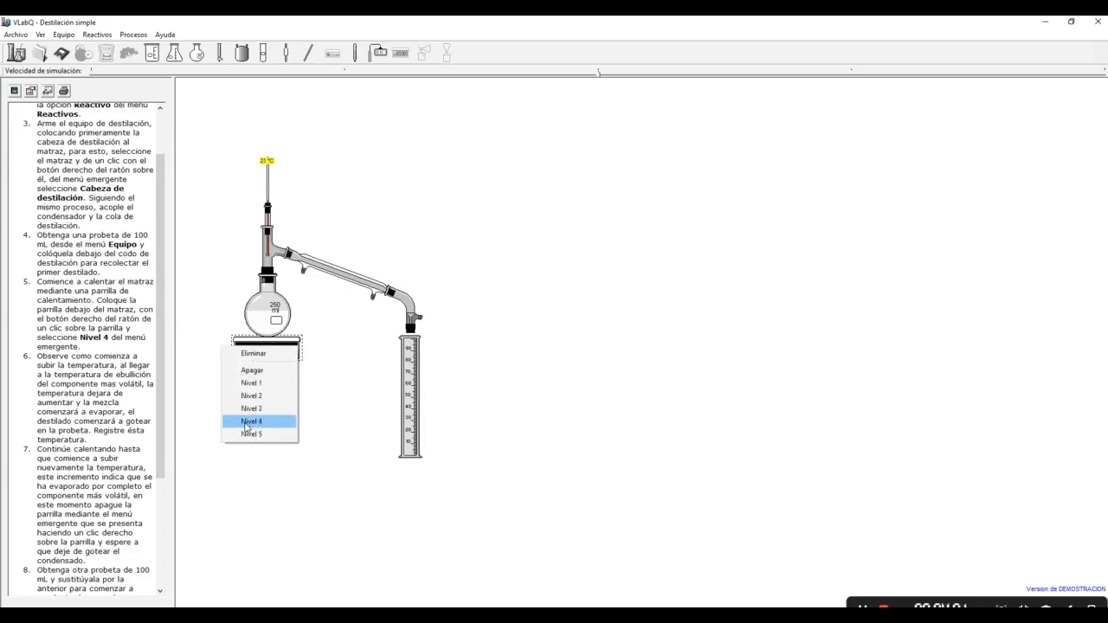
click(248, 424)
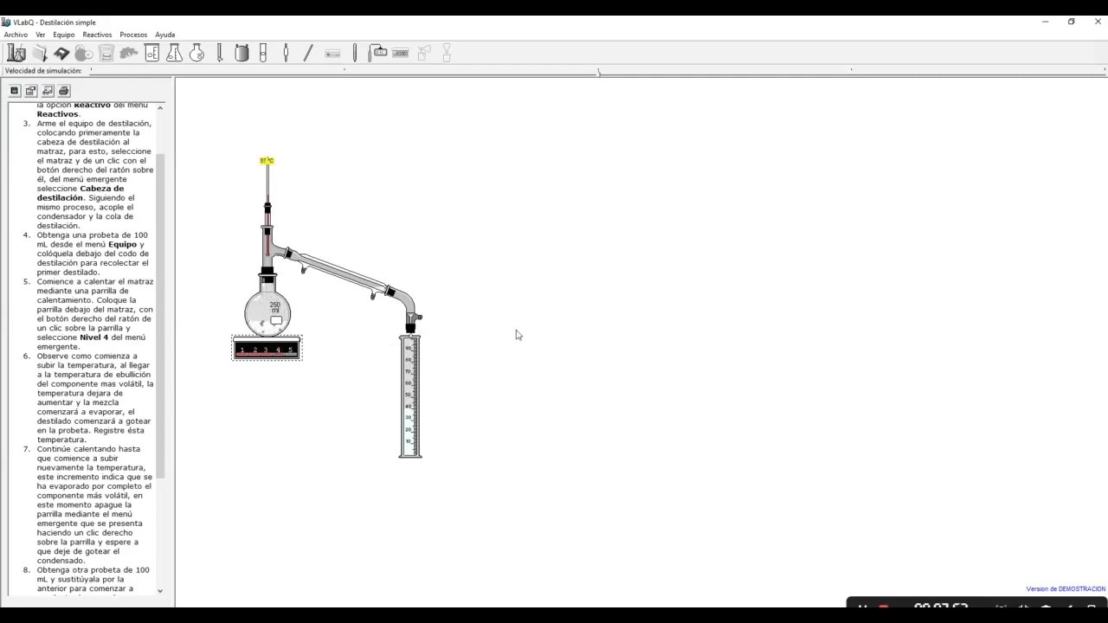
Turn off the hot plate and move the cylinder holding the first distillate away from the distillation elbow.
right_click(259, 355)
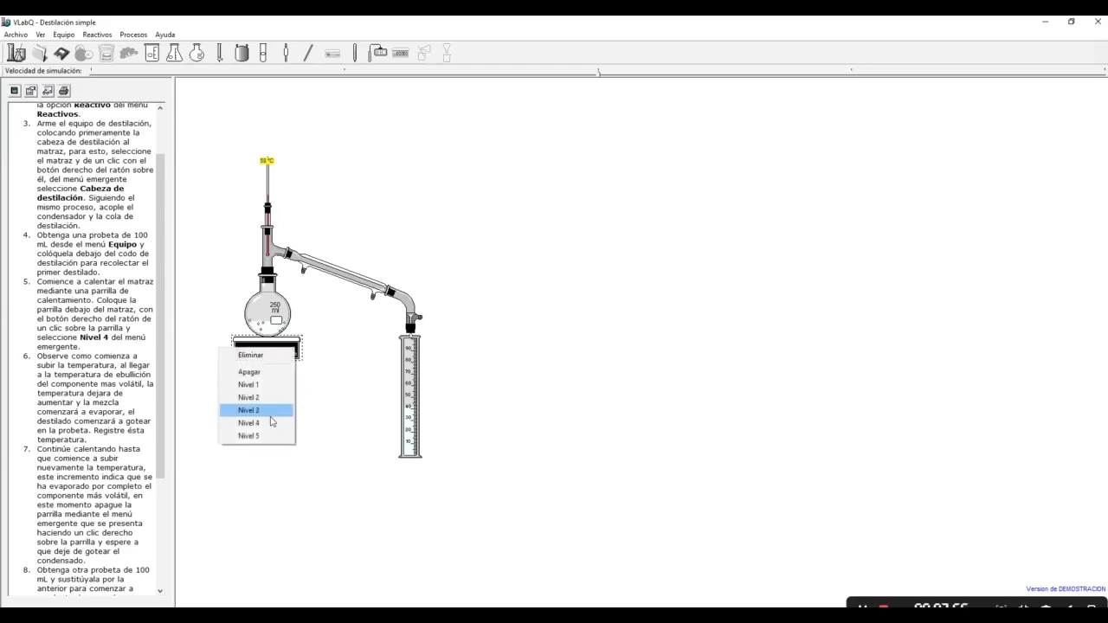
click(260, 372)
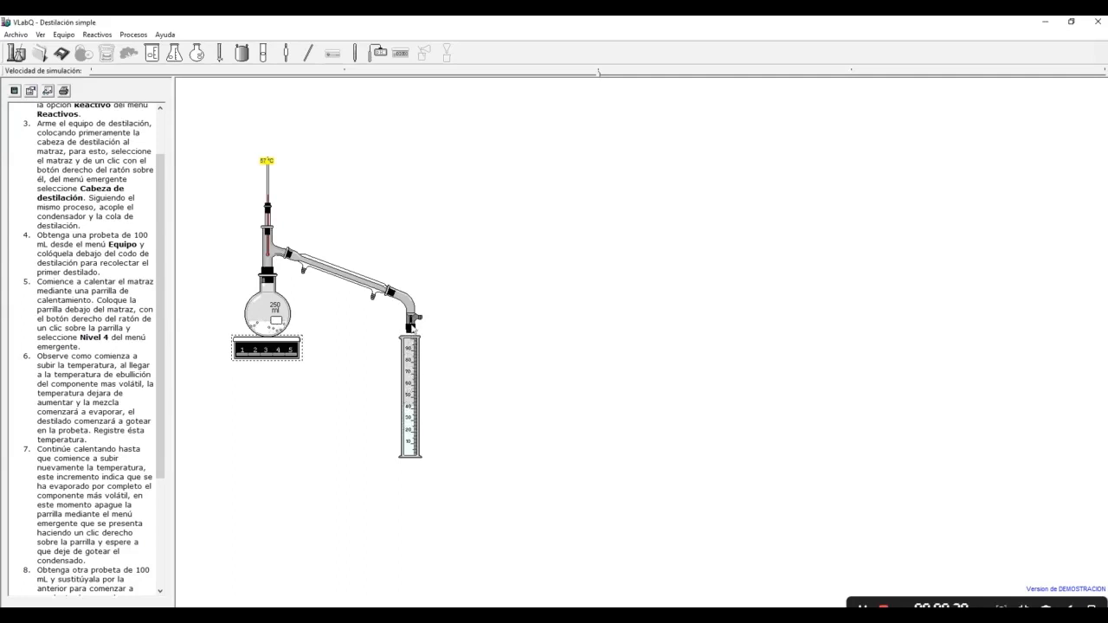
drag(399, 382, 585, 132)
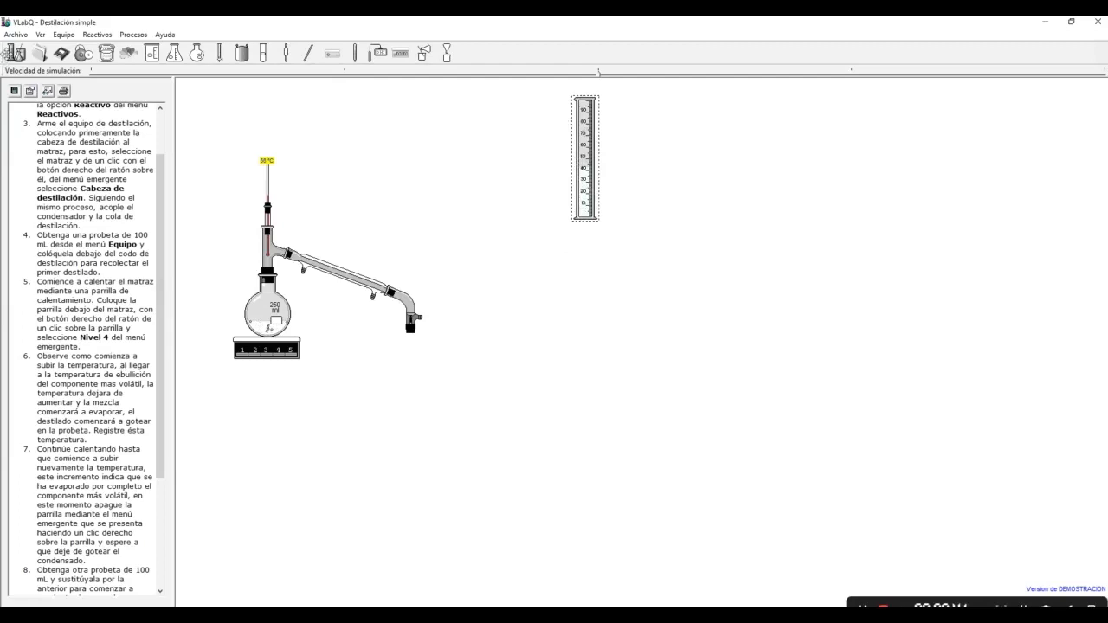
scroll(103, 389, down, 3)
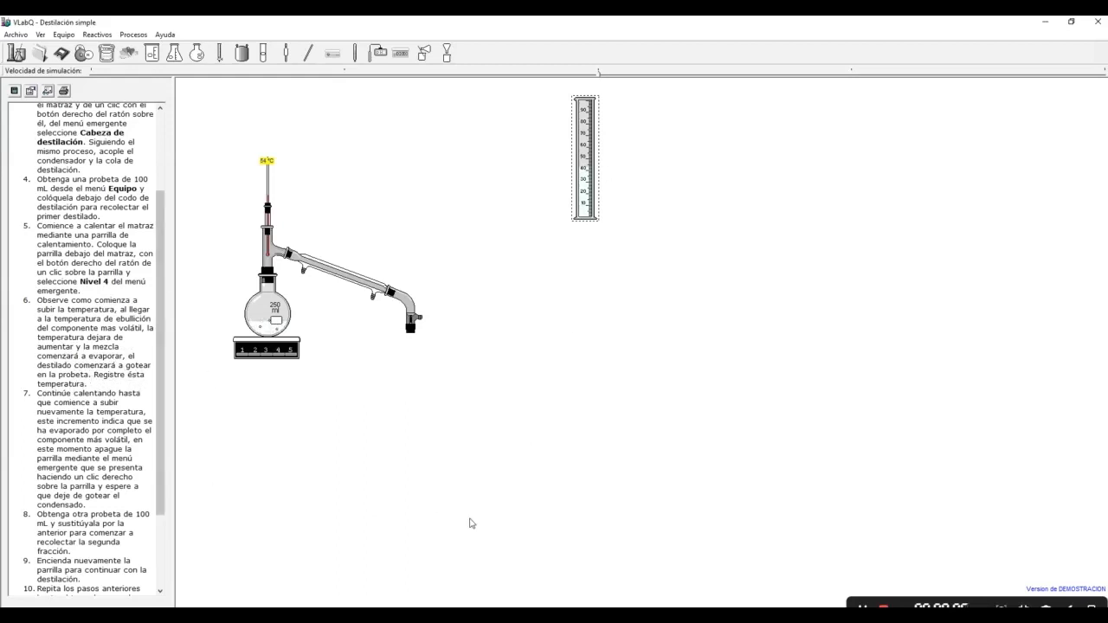
Add a second 100 ml Probeta and place it directly beneath the distillation elbow's outlet.
scroll(117, 415, down, 4)
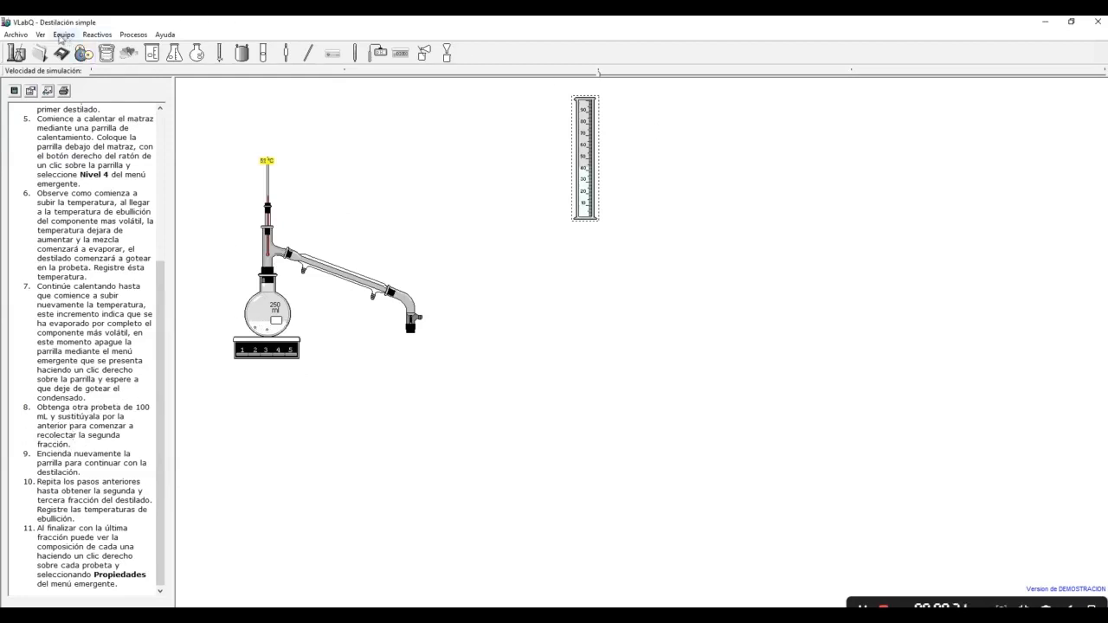
click(61, 36)
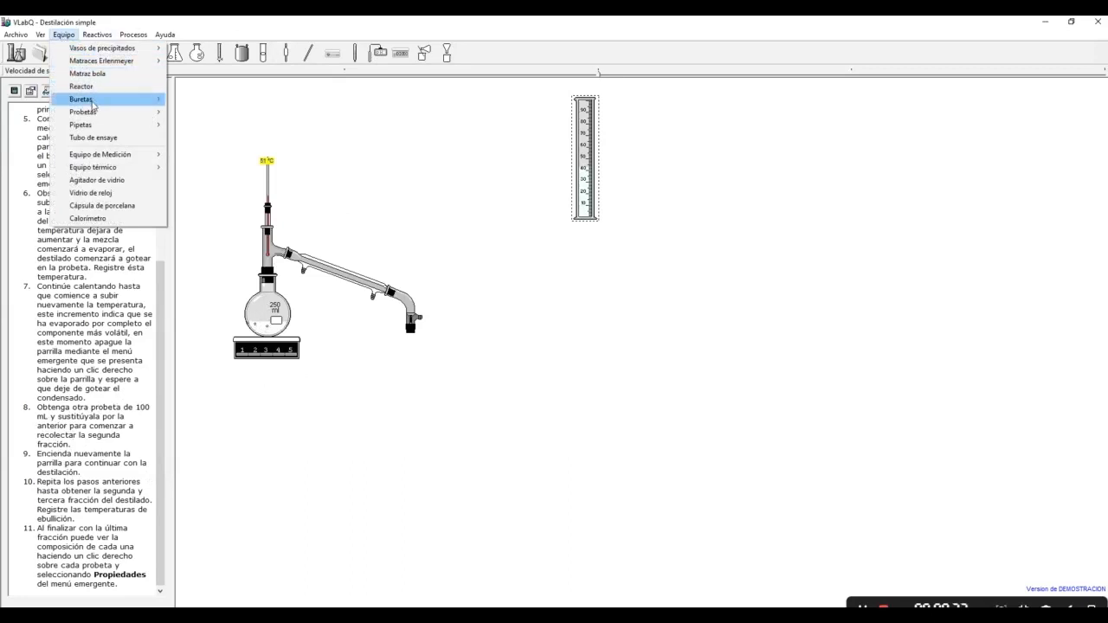
mouse_move(91, 114)
click(185, 127)
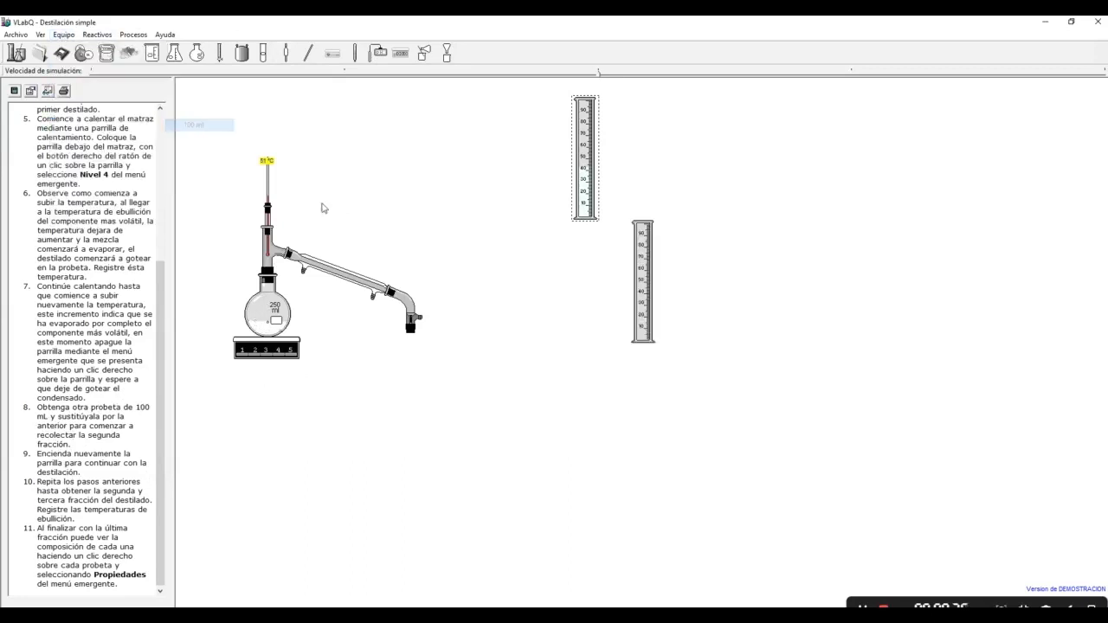
drag(641, 257, 408, 384)
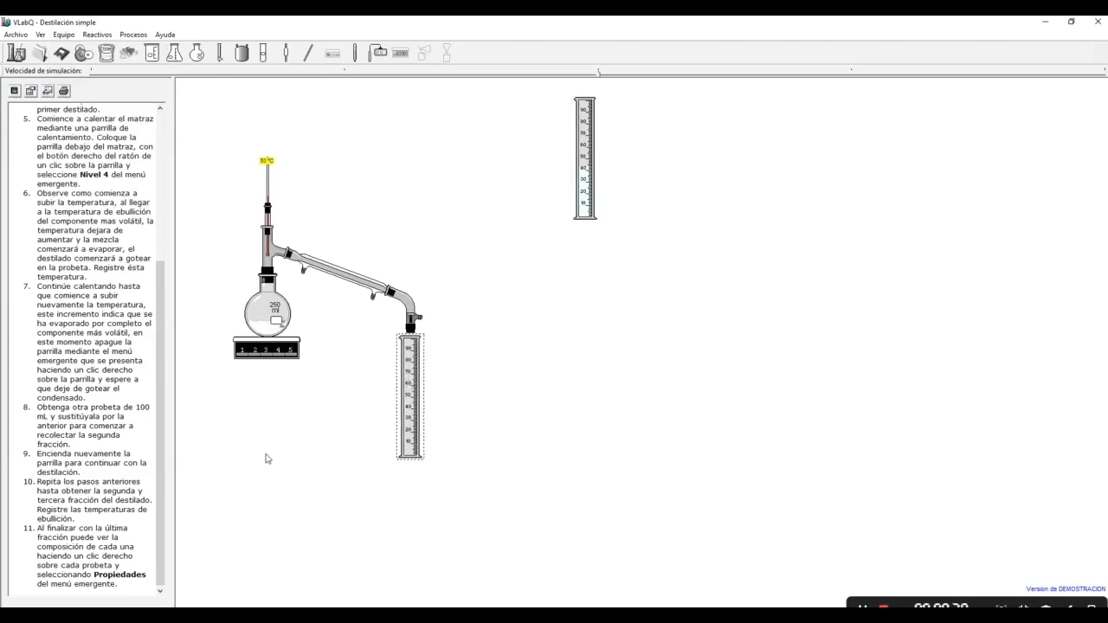
Set the hot plate beneath the round flask to Nivel 4 to distill the second fraction.
right_click(273, 352)
key(Escape)
right_click(262, 352)
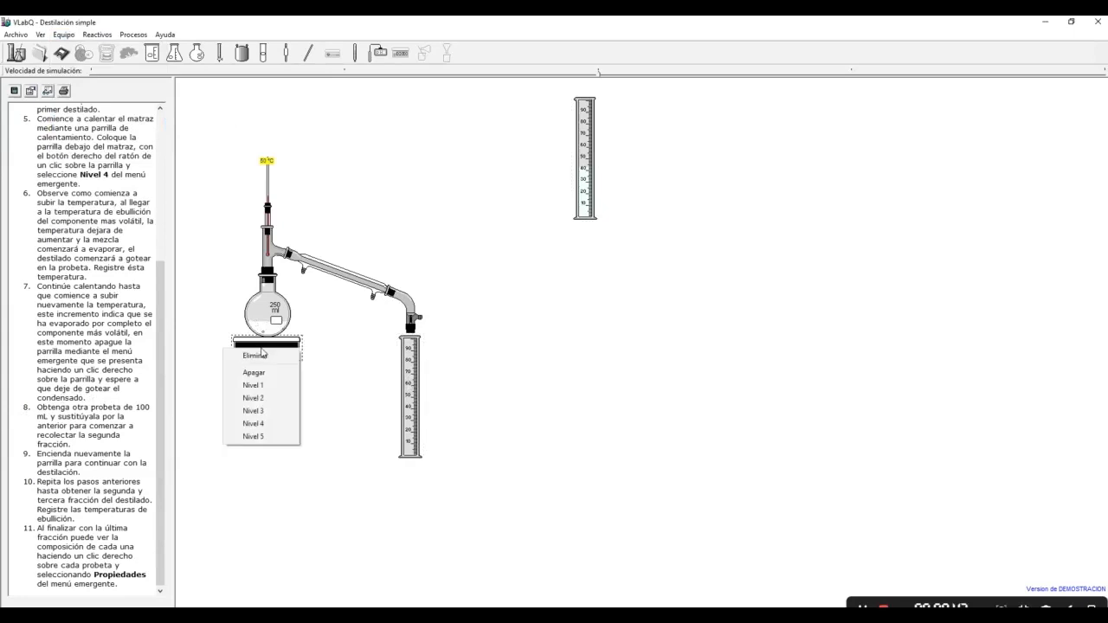
click(286, 422)
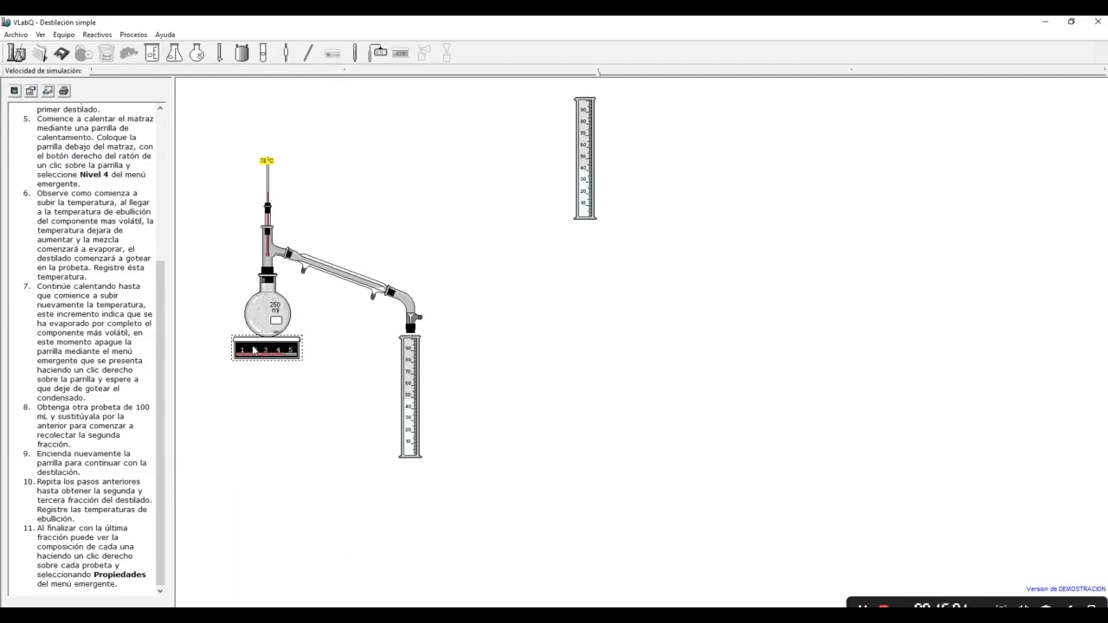
Turn off the hot plate and move the second 100 ml cylinder beside the one holding the first distillate.
right_click(254, 349)
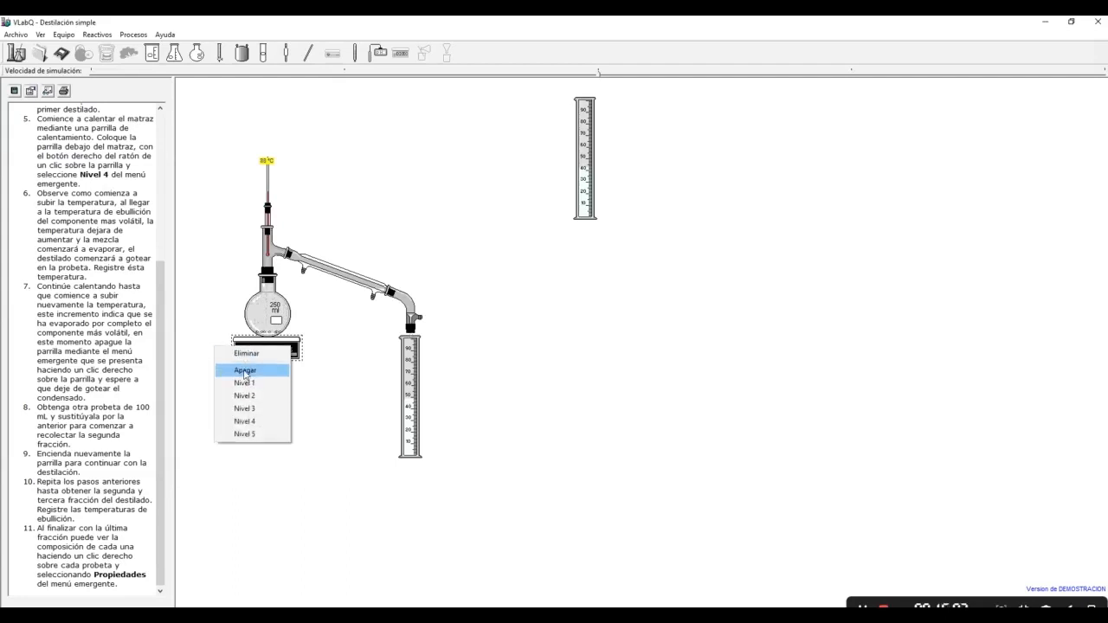
click(250, 371)
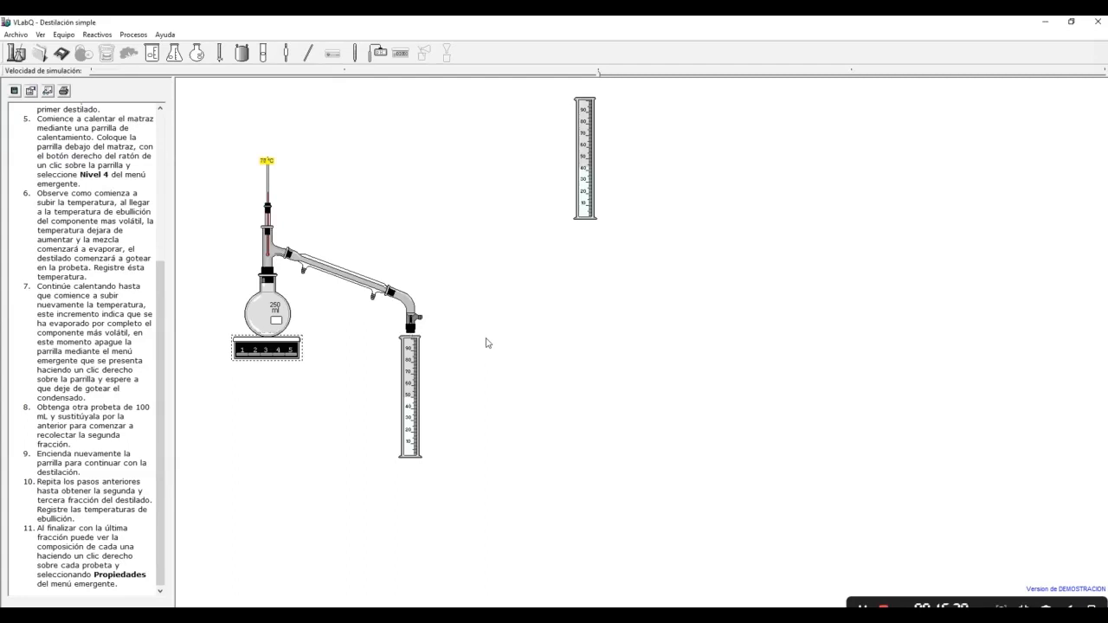
drag(412, 355, 629, 114)
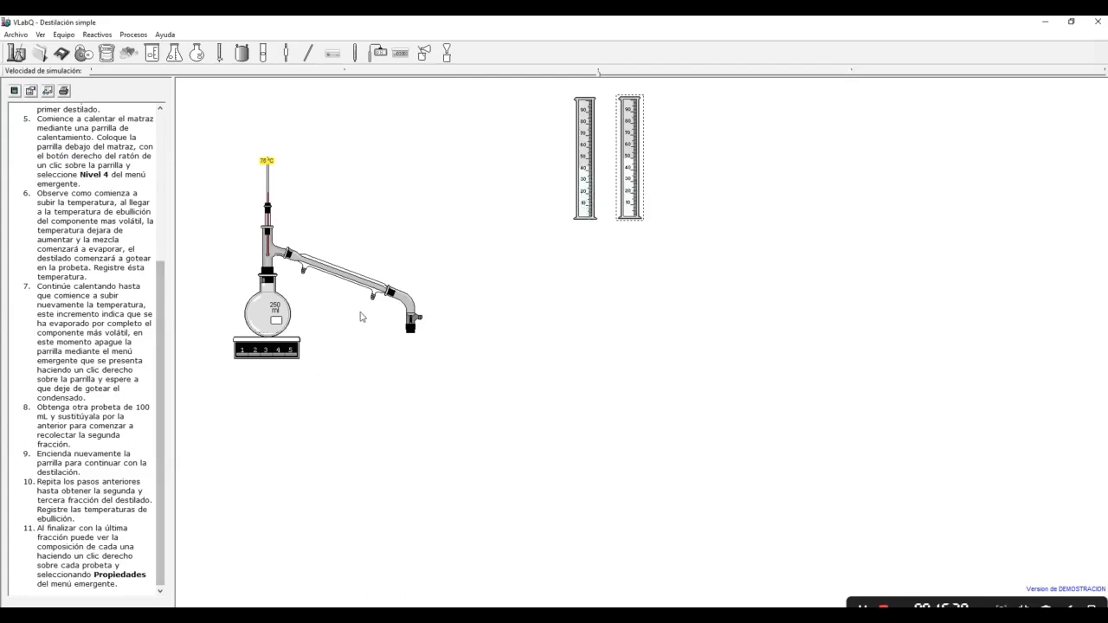
Add a 10 ml Probeta beneath the distillation elbow's outlet and turn the hot plate's heating back on.
click(69, 36)
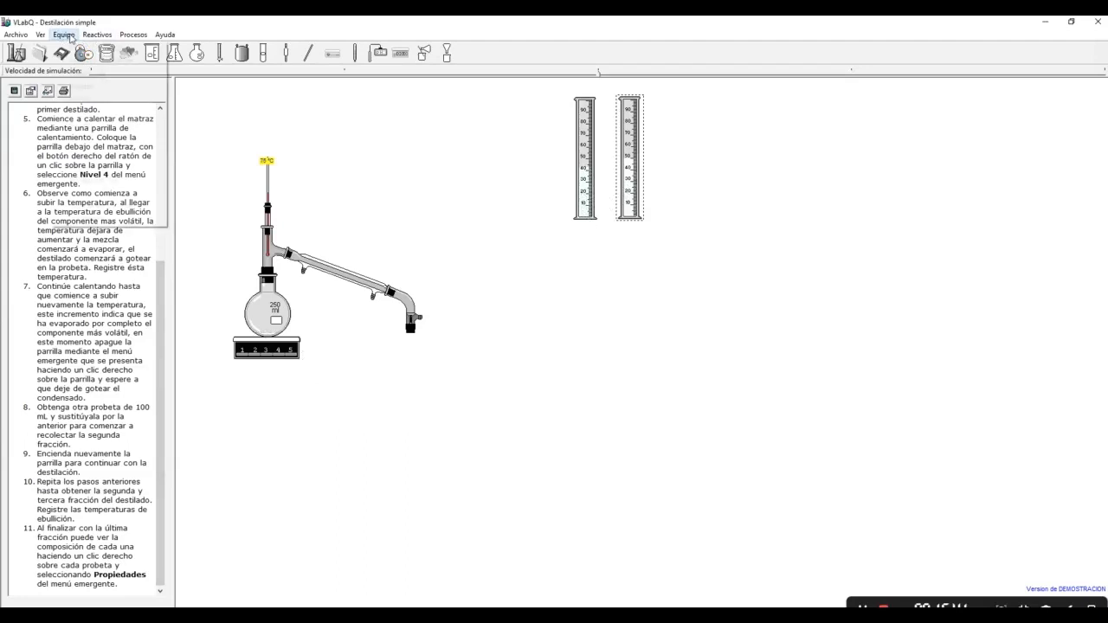
mouse_move(84, 117)
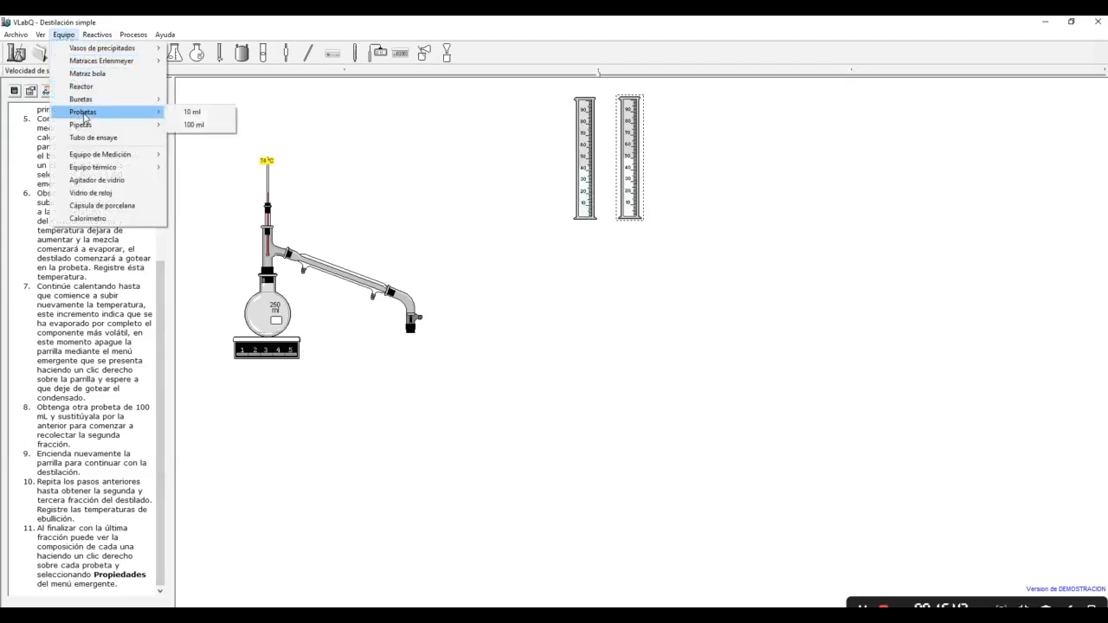
click(82, 39)
click(83, 39)
mouse_move(97, 116)
click(194, 115)
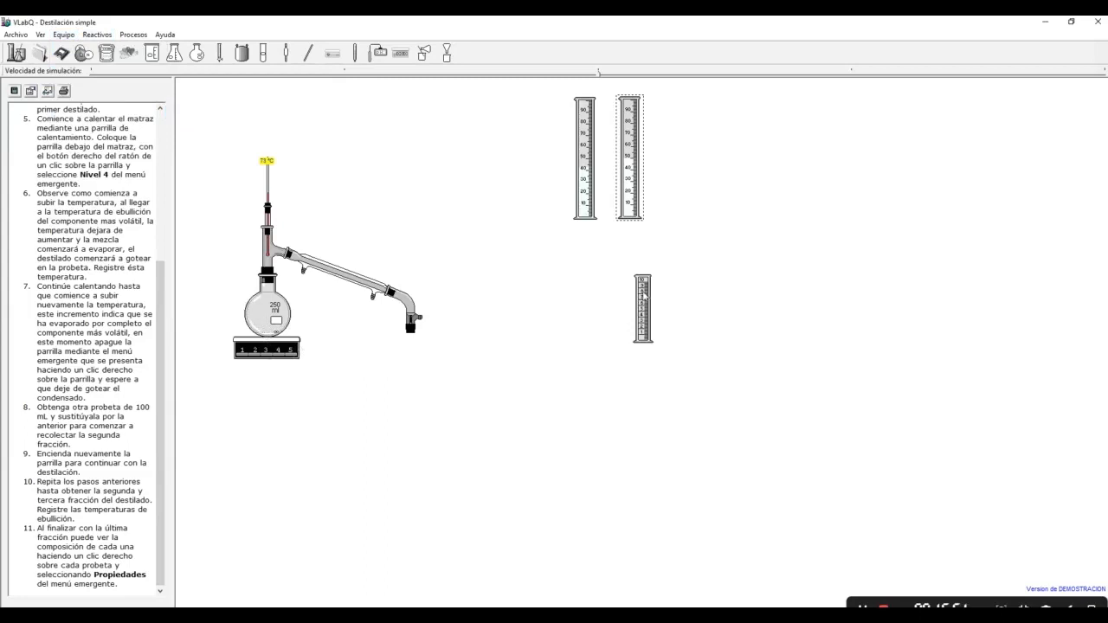
drag(632, 296, 599, 329)
drag(560, 365, 413, 364)
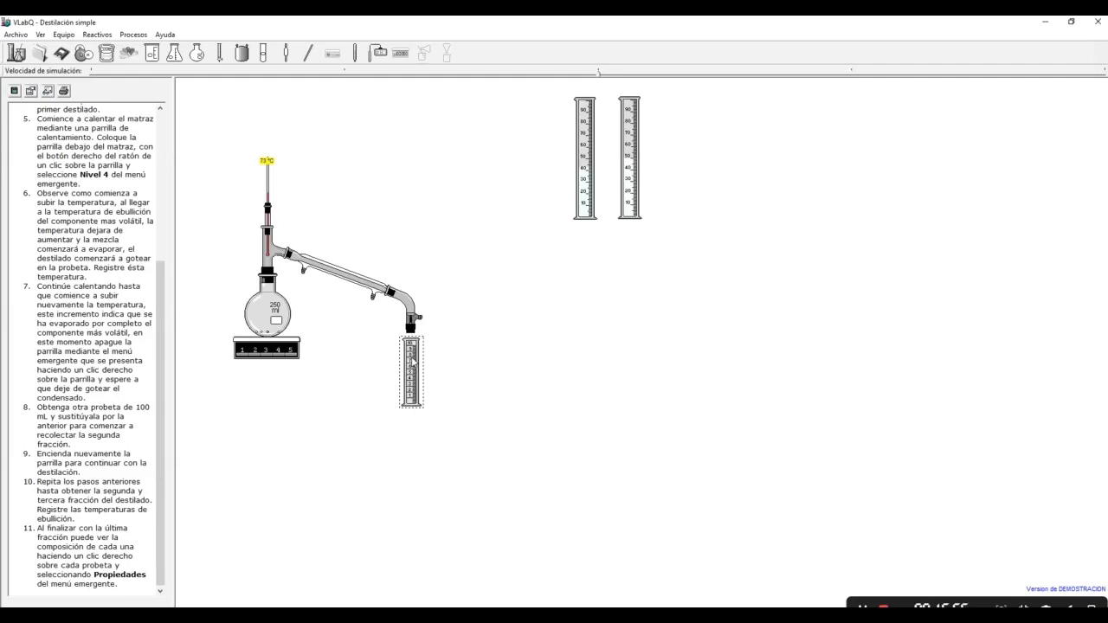
right_click(259, 351)
click(260, 436)
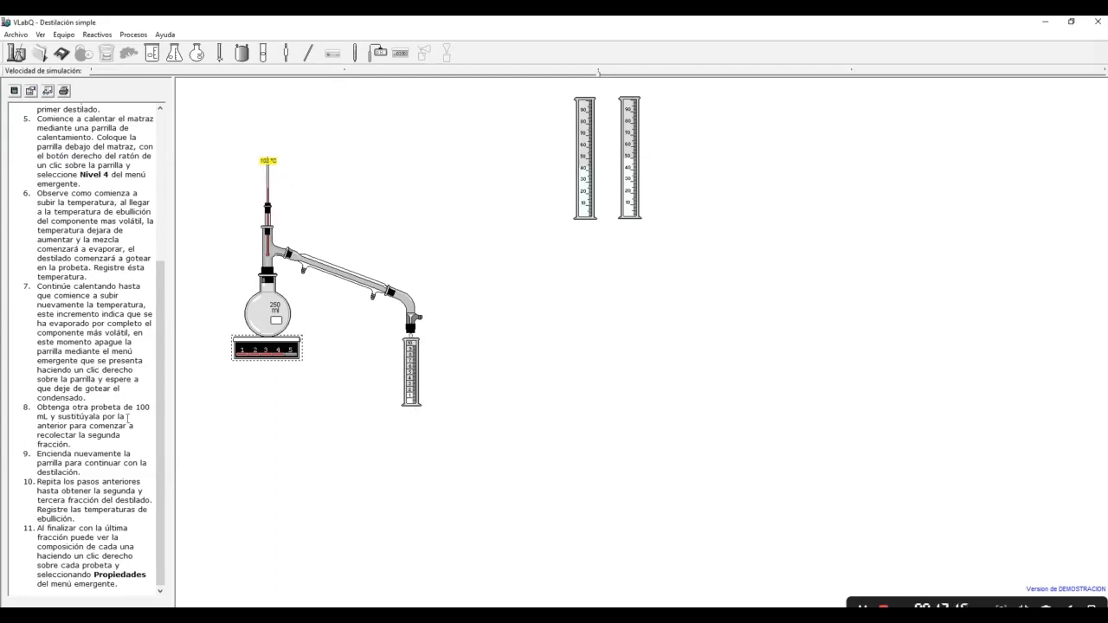
Turn off the hot plate and set the 10 ml cylinder with the third fraction beside the two 100 ml cylinders.
right_click(260, 349)
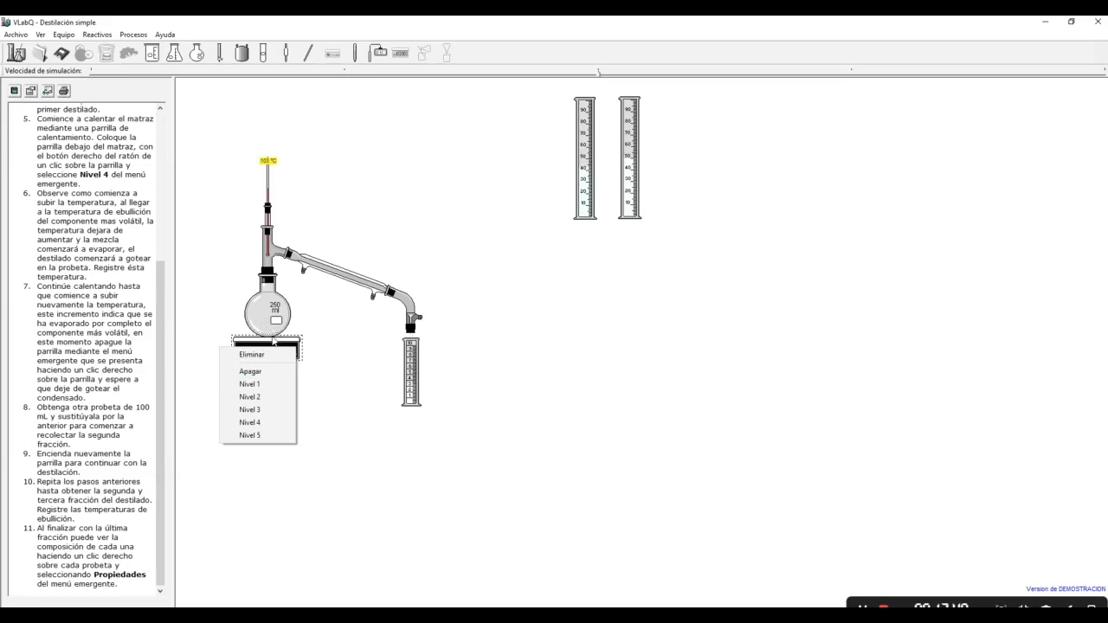
click(250, 372)
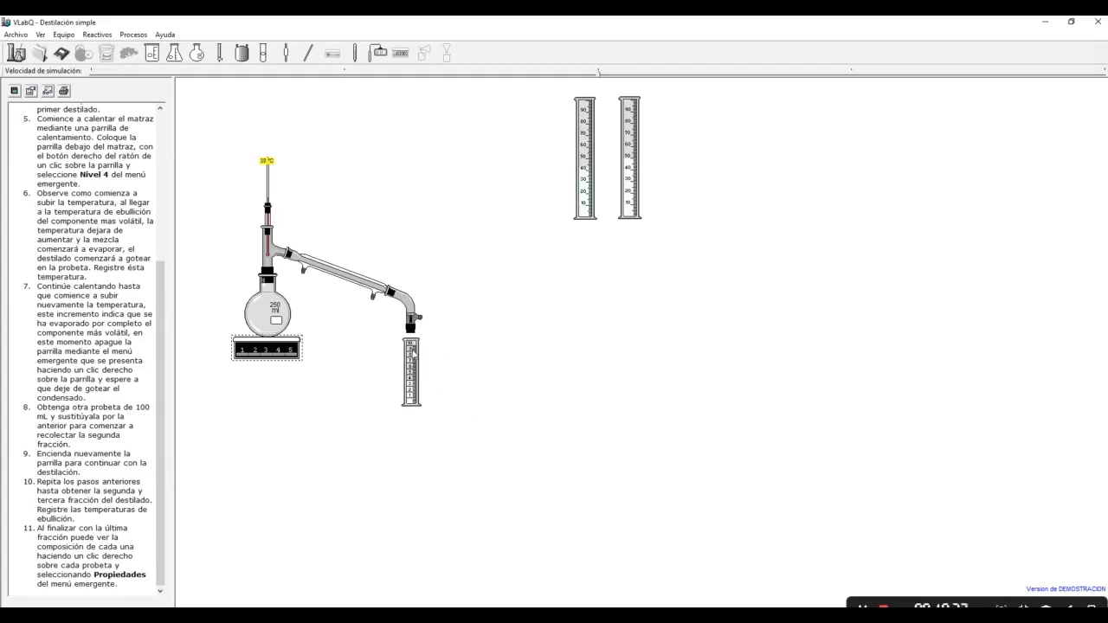
drag(414, 353, 684, 161)
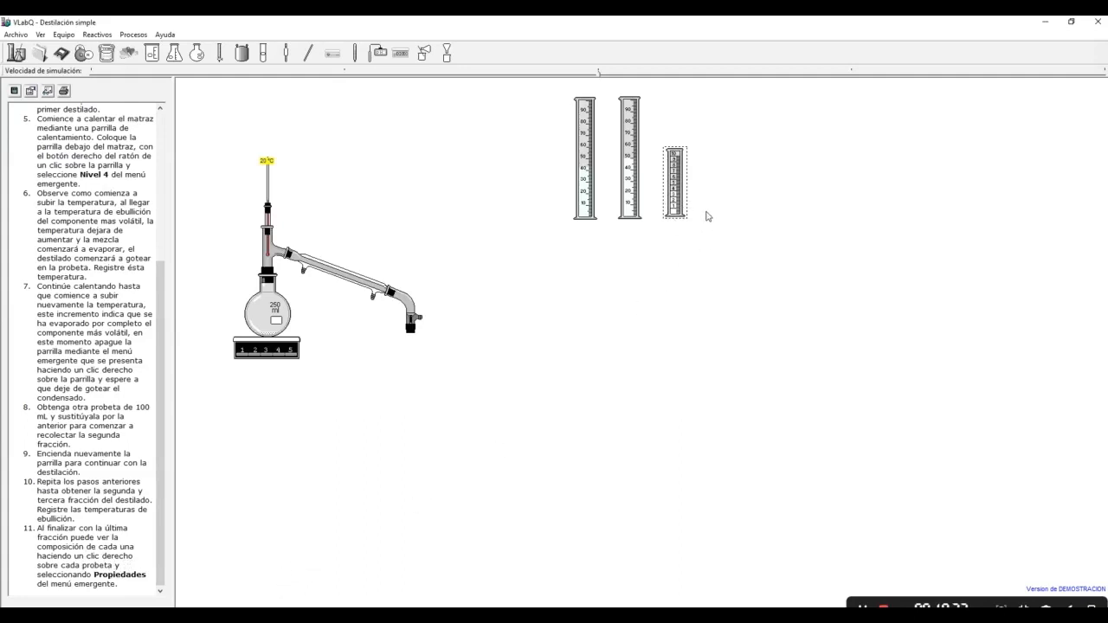
Review the Propiedades of the first and second 100 ml cylinders to examine each fraction's composition.
right_click(588, 171)
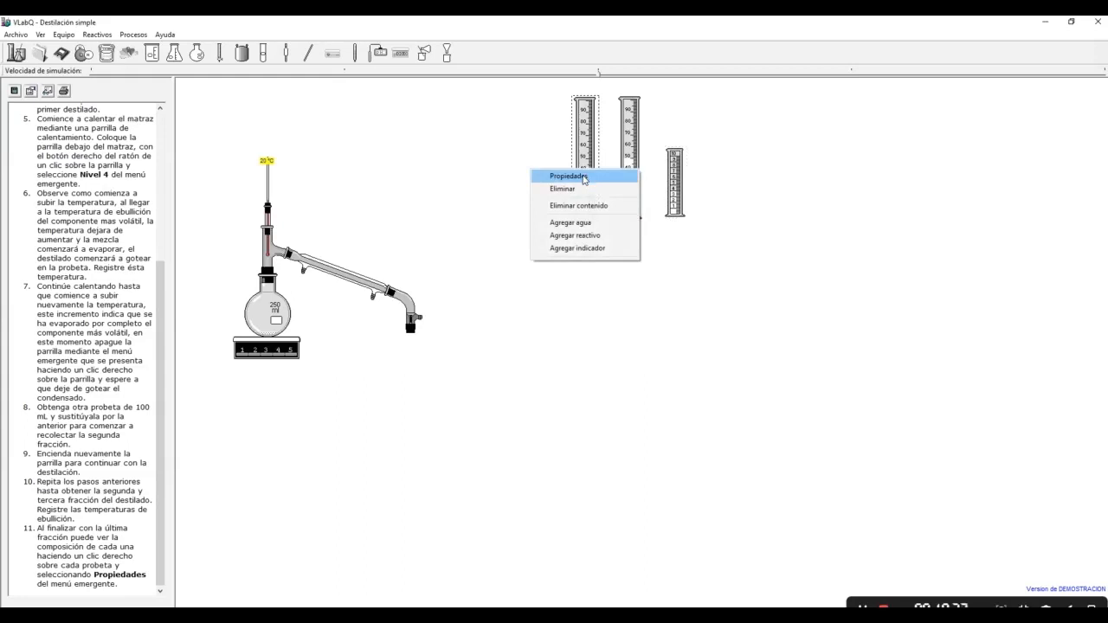
click(585, 178)
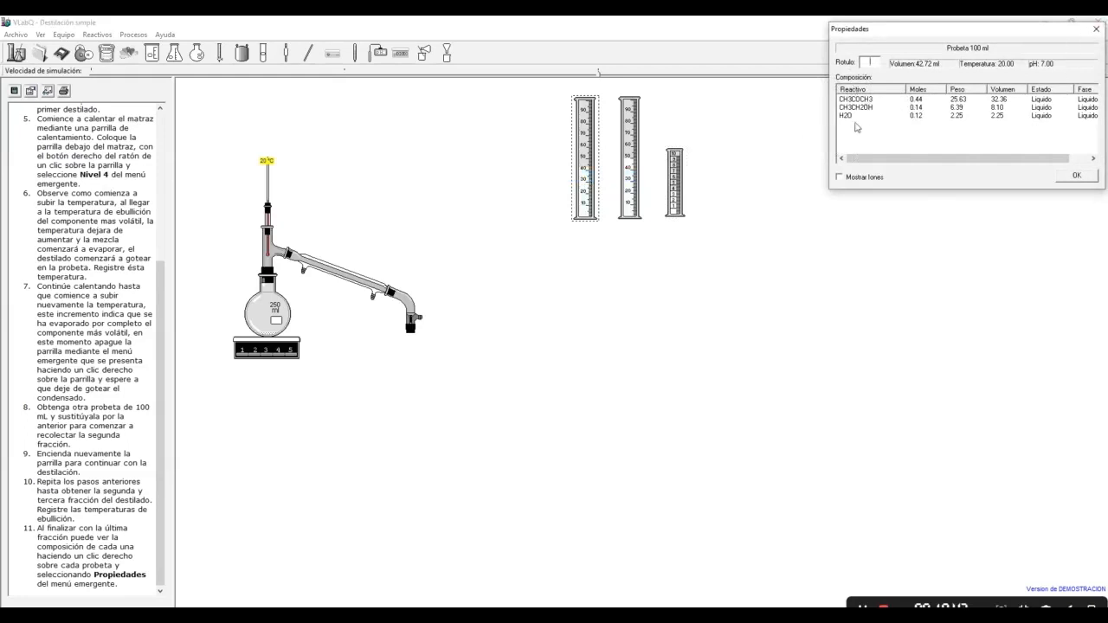
click(1097, 29)
right_click(634, 162)
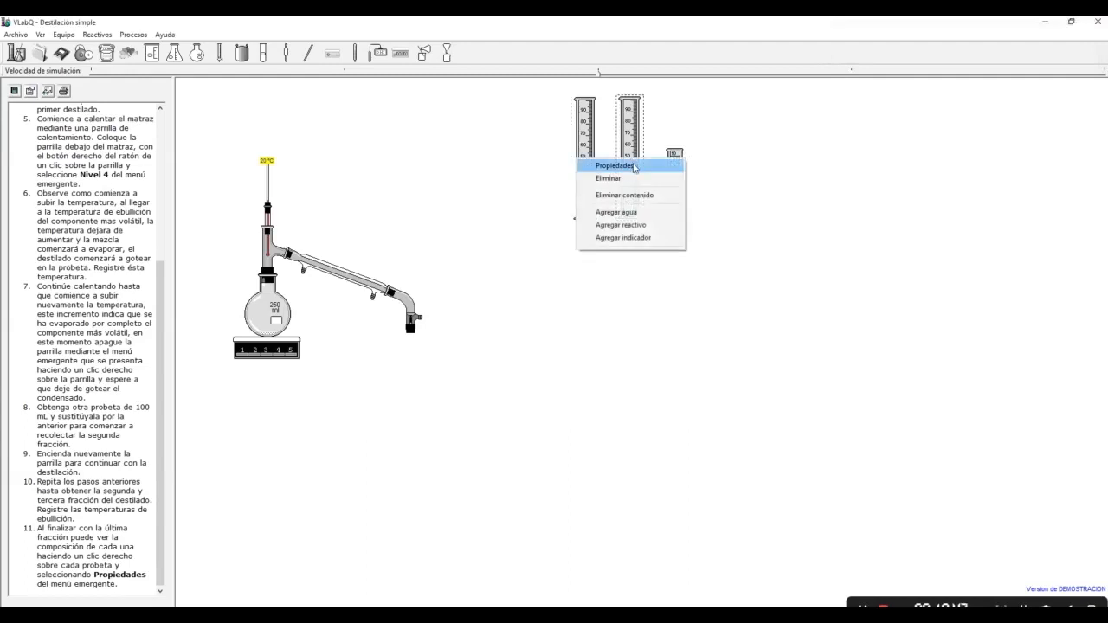
click(634, 165)
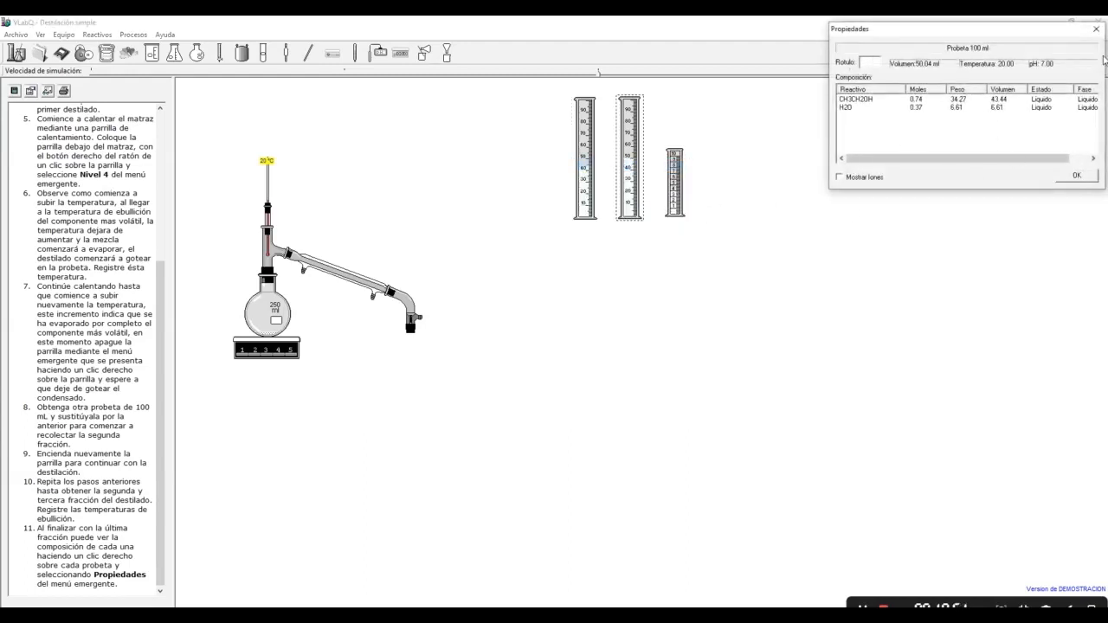
click(1096, 28)
Reopen the first cylinder's Propiedades, check its reactant formulas, and switch to the OpenBoard whiteboard.
right_click(592, 182)
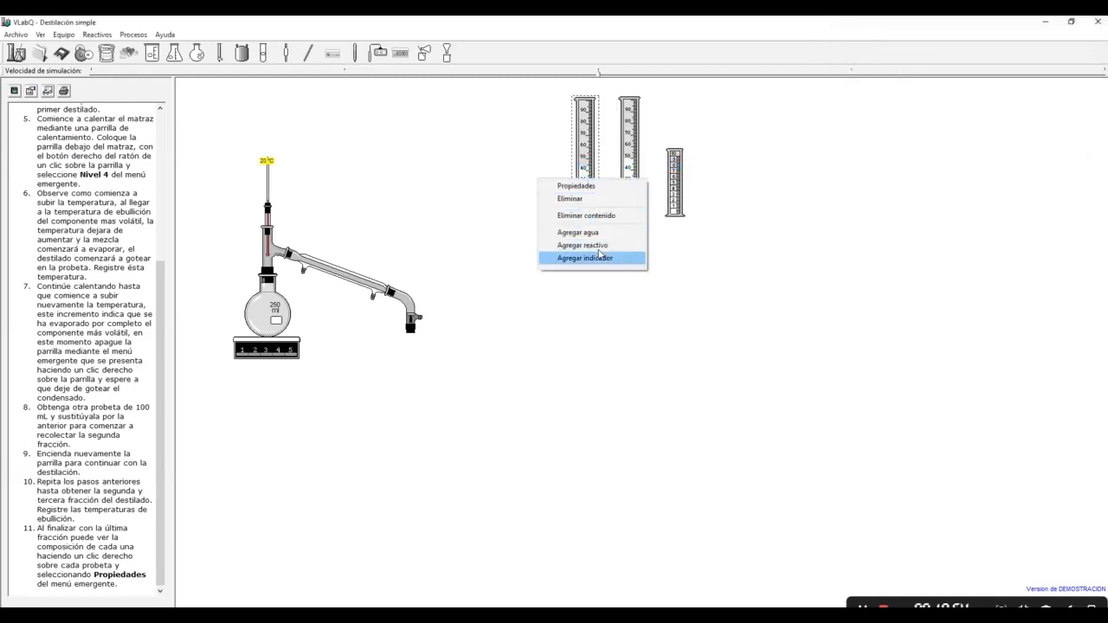
click(578, 186)
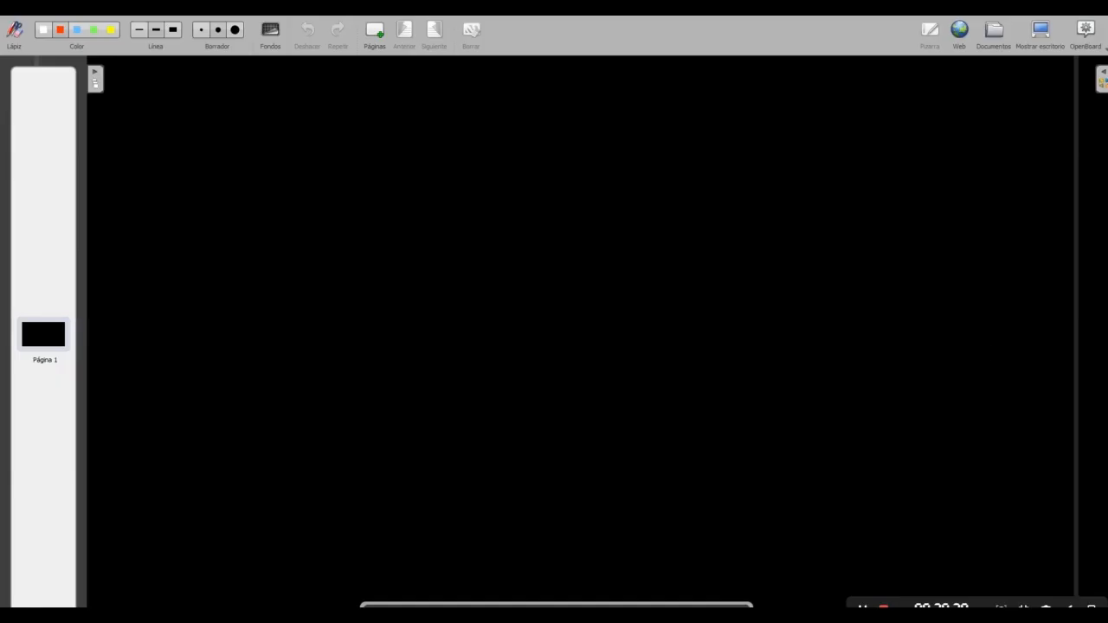
click(1031, 32)
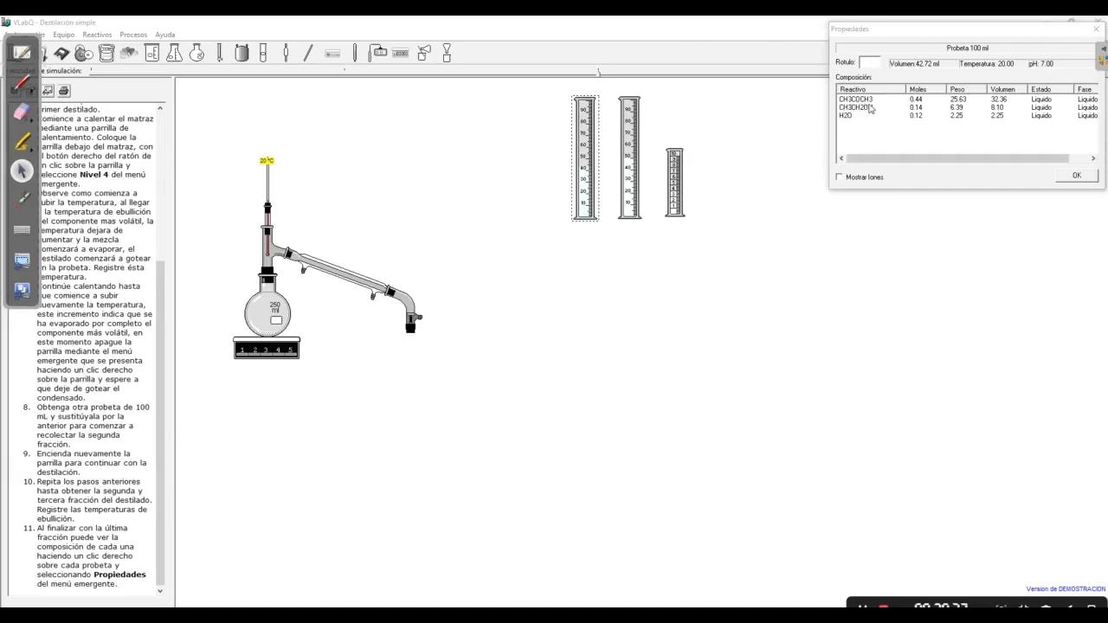
click(21, 53)
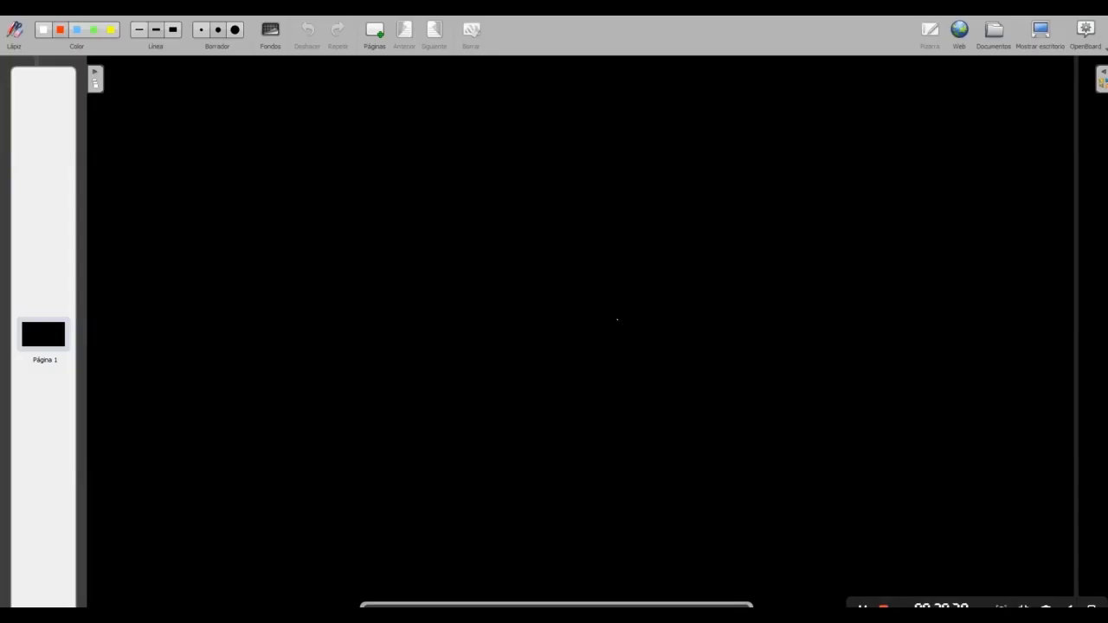
Add a text box to the blank OpenBoard page containing the formula CH3COCH3.
drag(440, 199, 860, 296)
text(ch)
key(BackSpace)
key(BackSpace)
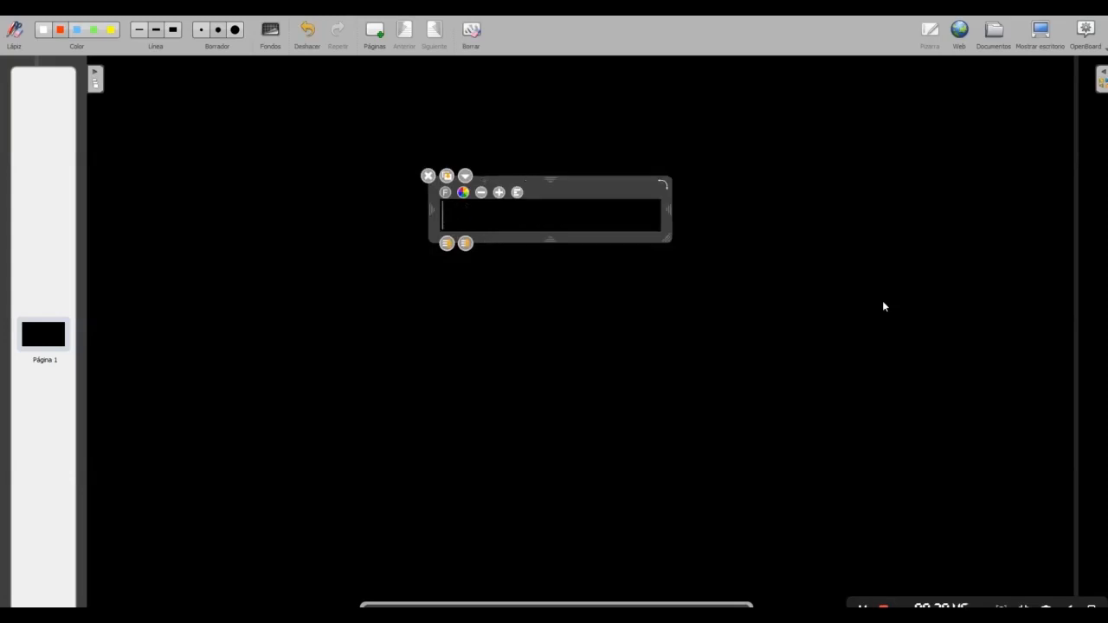
text(CH3)
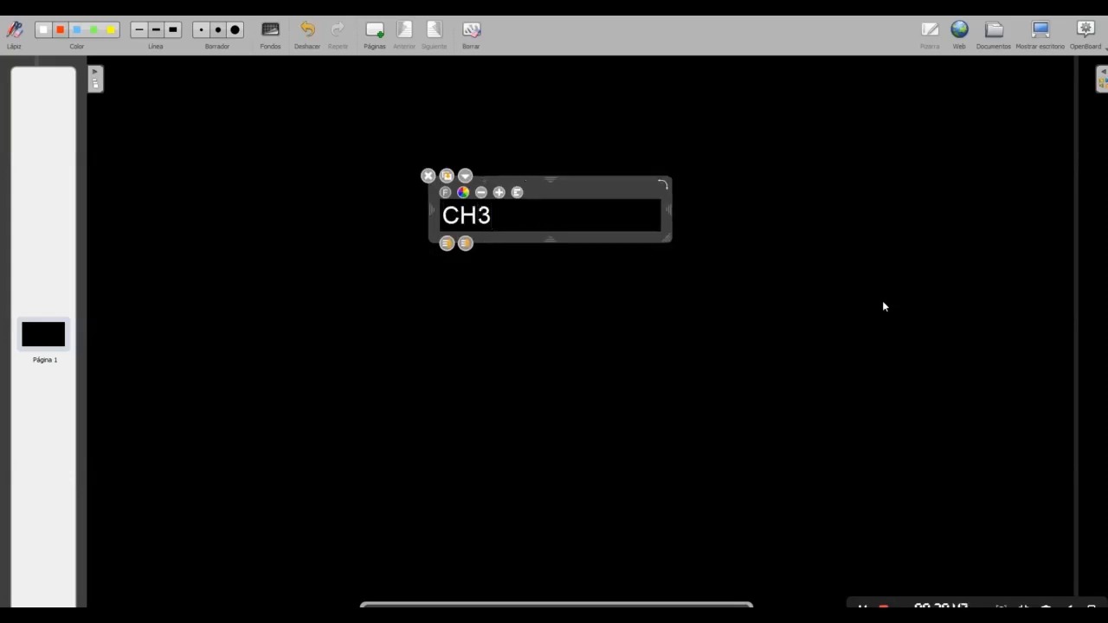
text(COCHA)
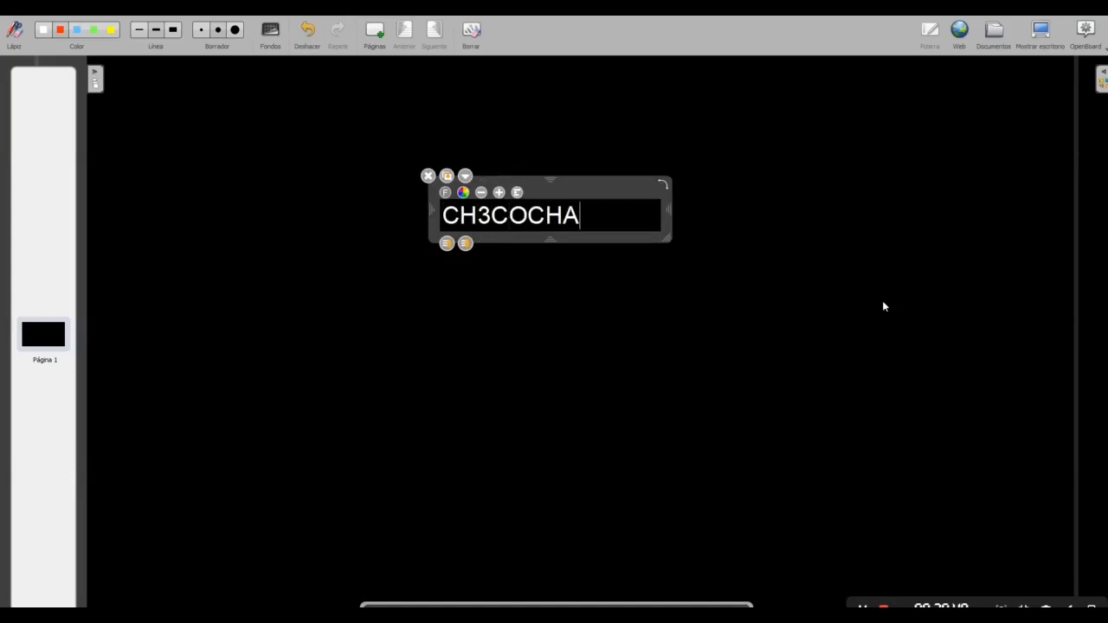
key(BackSpace)
text(3)
Enlarge the CH3COCH3 text by four size increments and widen its text box so the formula fits on one line.
click(499, 192)
click(498, 192)
click(499, 192)
click(498, 192)
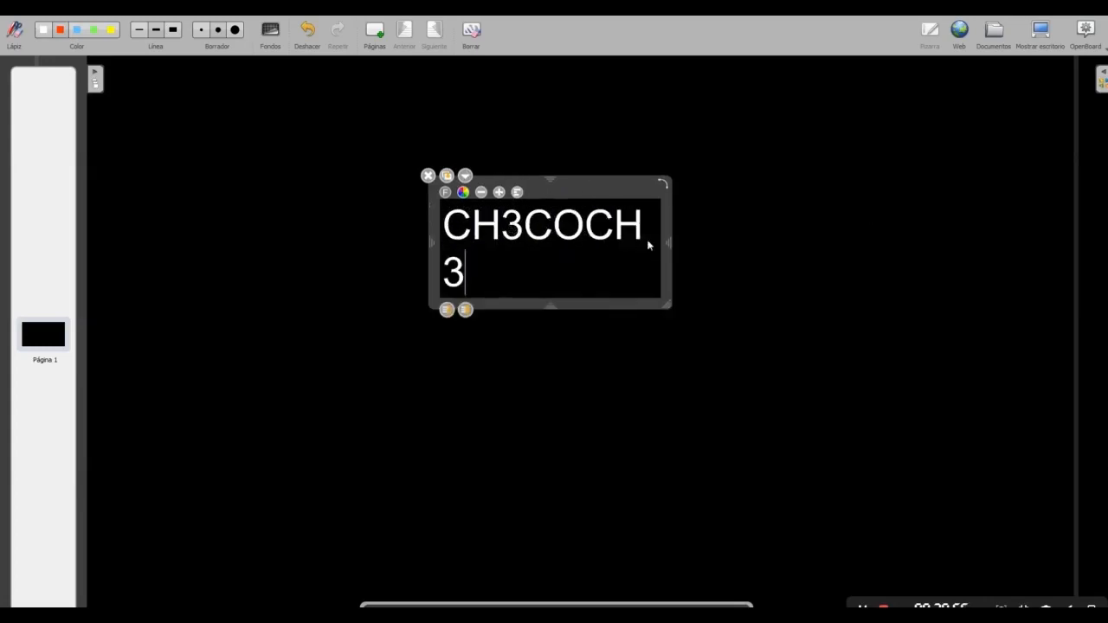
drag(668, 247, 712, 254)
Shrink both 3s in CH3COCH3 by four size increments each so they look like subscripts, and deselect the text box.
double_click(511, 228)
click(519, 227)
drag(523, 227, 501, 227)
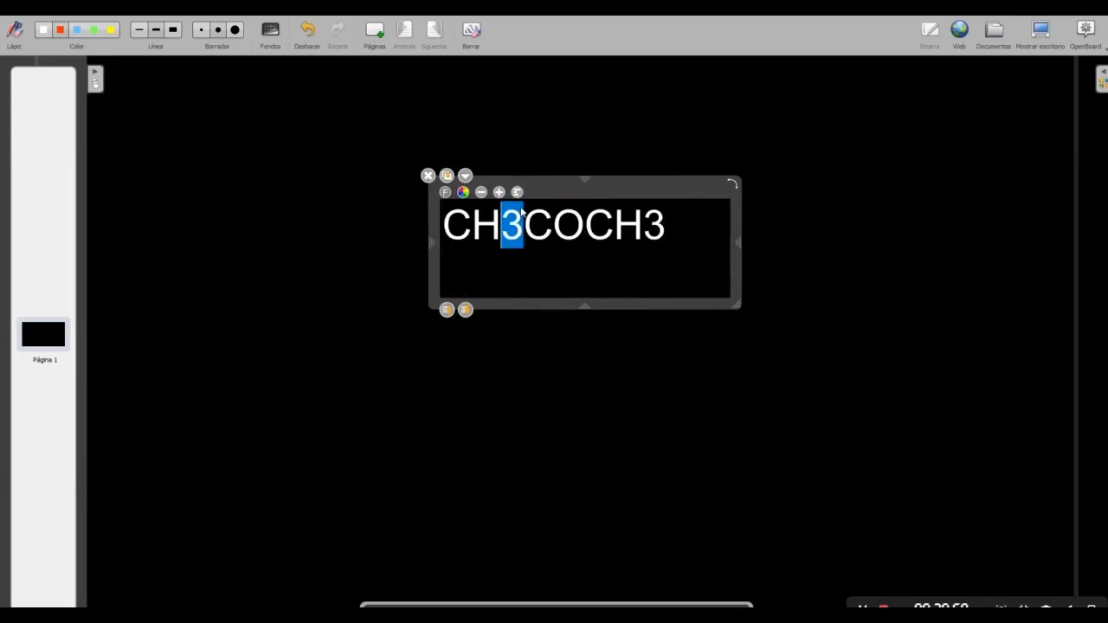
click(481, 192)
click(481, 192)
click(482, 192)
click(482, 192)
click(664, 232)
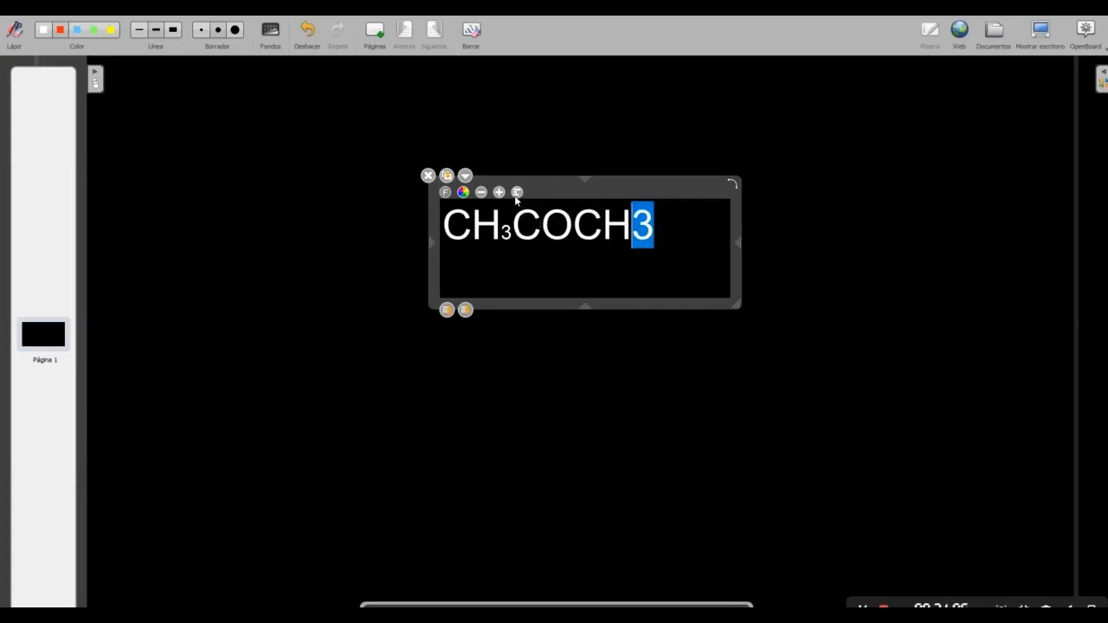
click(481, 192)
click(481, 192)
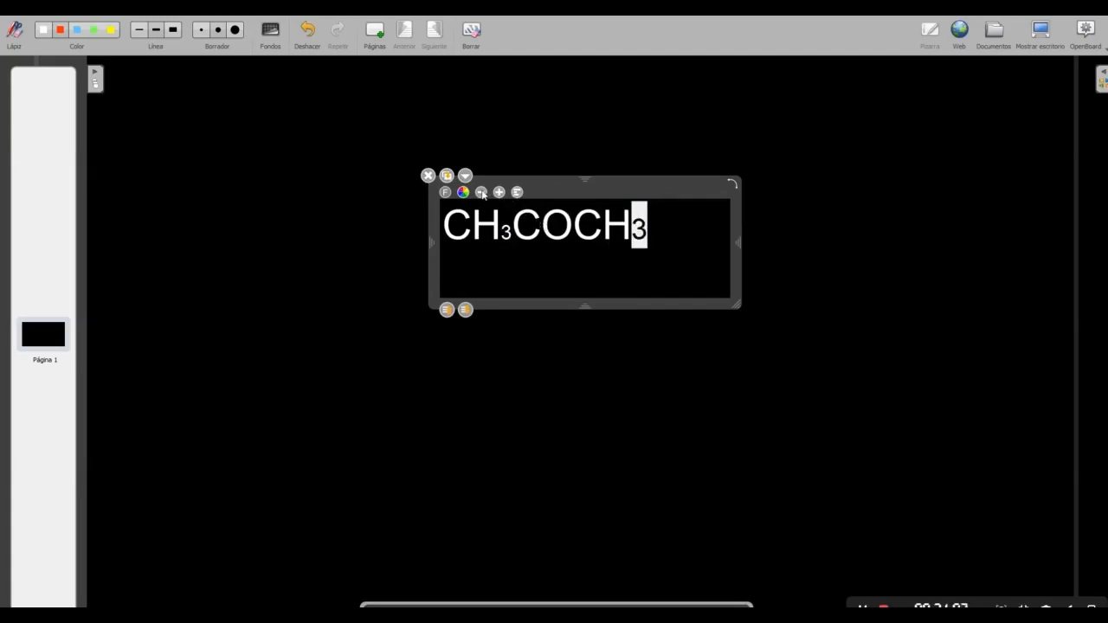
click(481, 192)
click(481, 192)
click(781, 280)
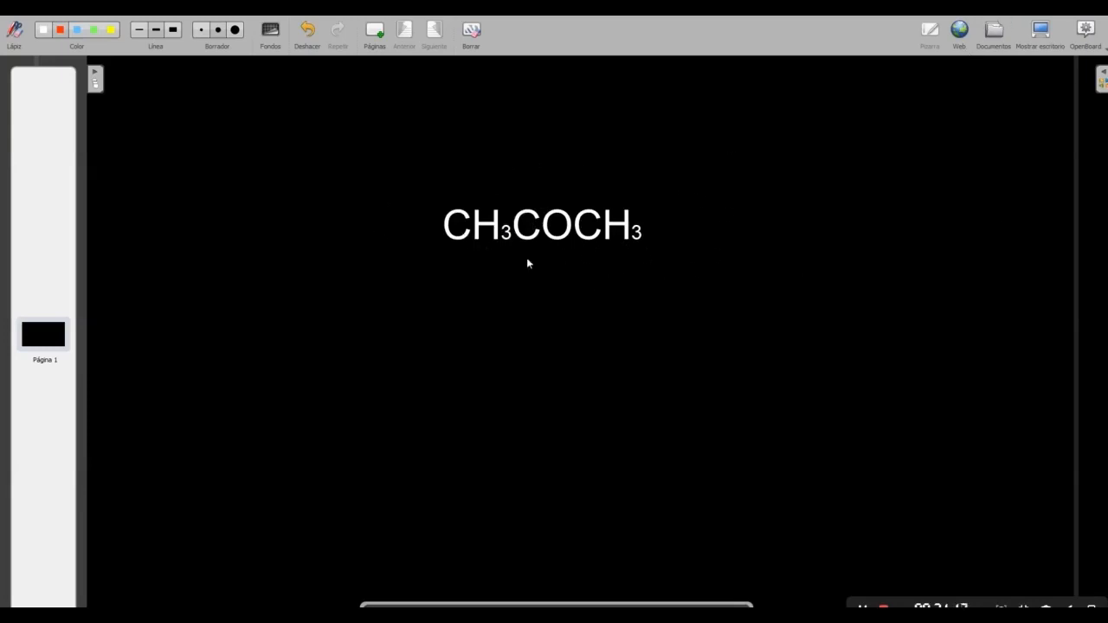
Check the remaining formulas in the first cylinder's composition list in VLabQ and return to the OpenBoard whiteboard.
click(1040, 33)
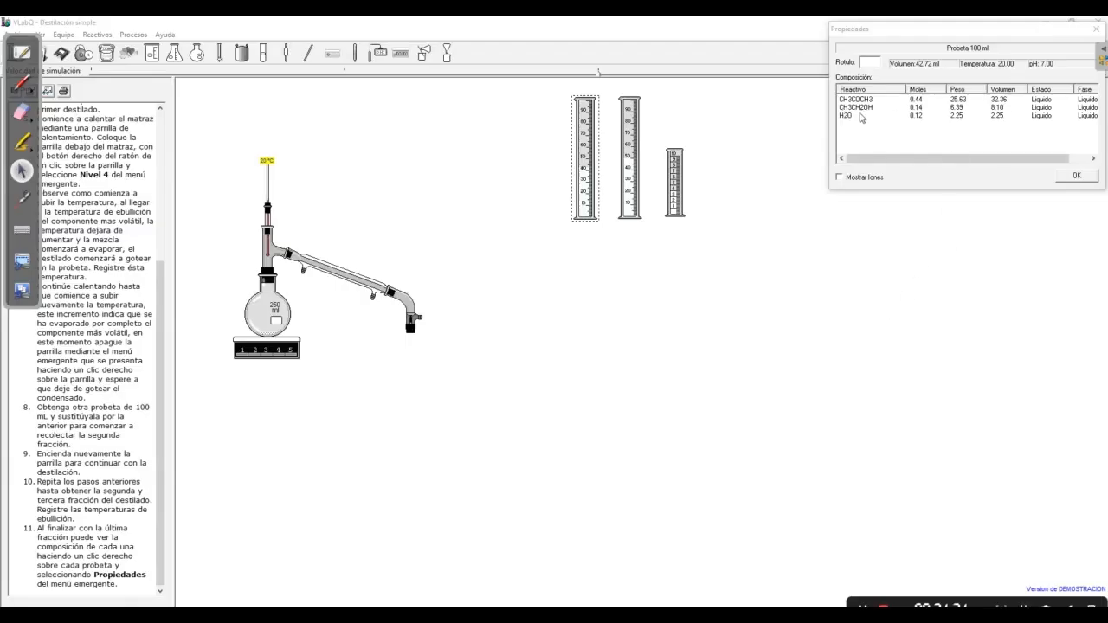
click(20, 53)
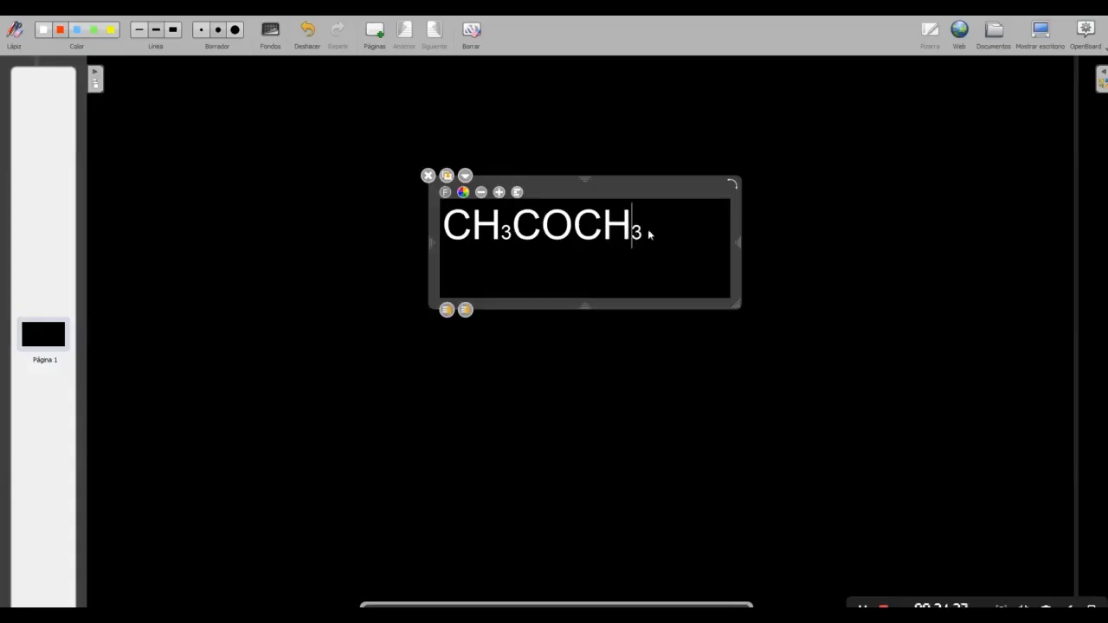
Add CH3CH2OH as a second line below CH3COCH3 and enlarge it to match the first formula's size.
key(Return)
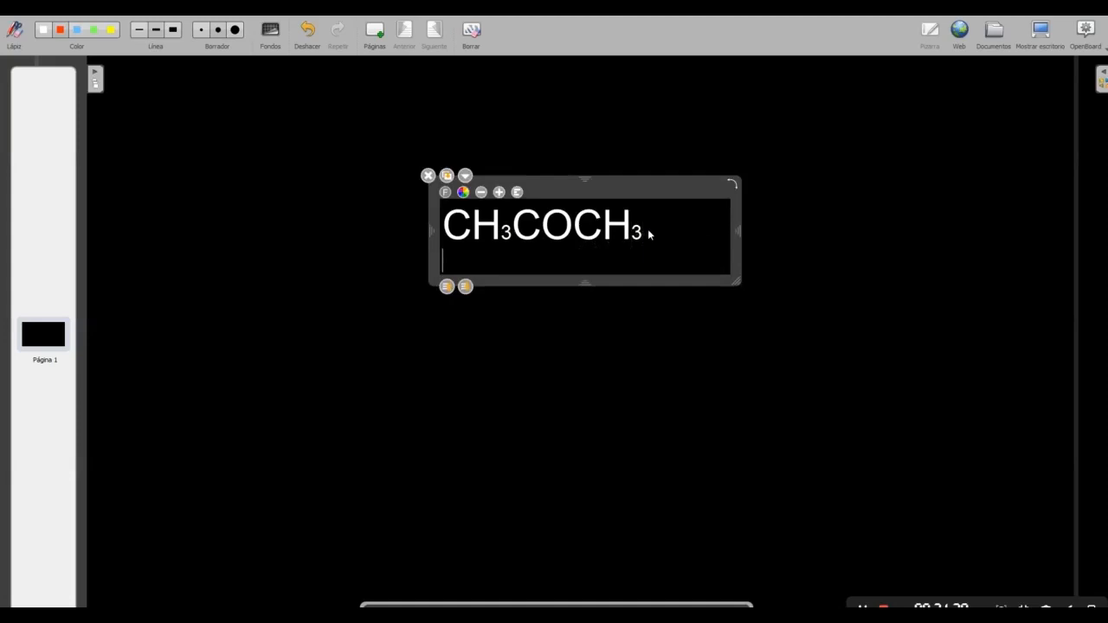
text(CH3C)
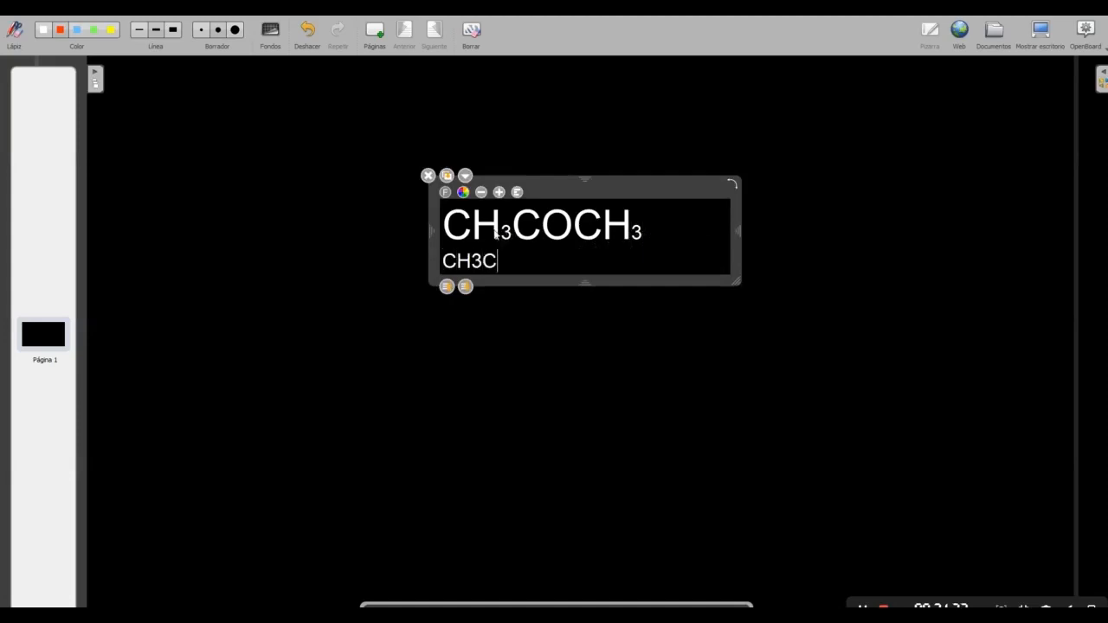
text(H2OH)
drag(552, 262, 443, 263)
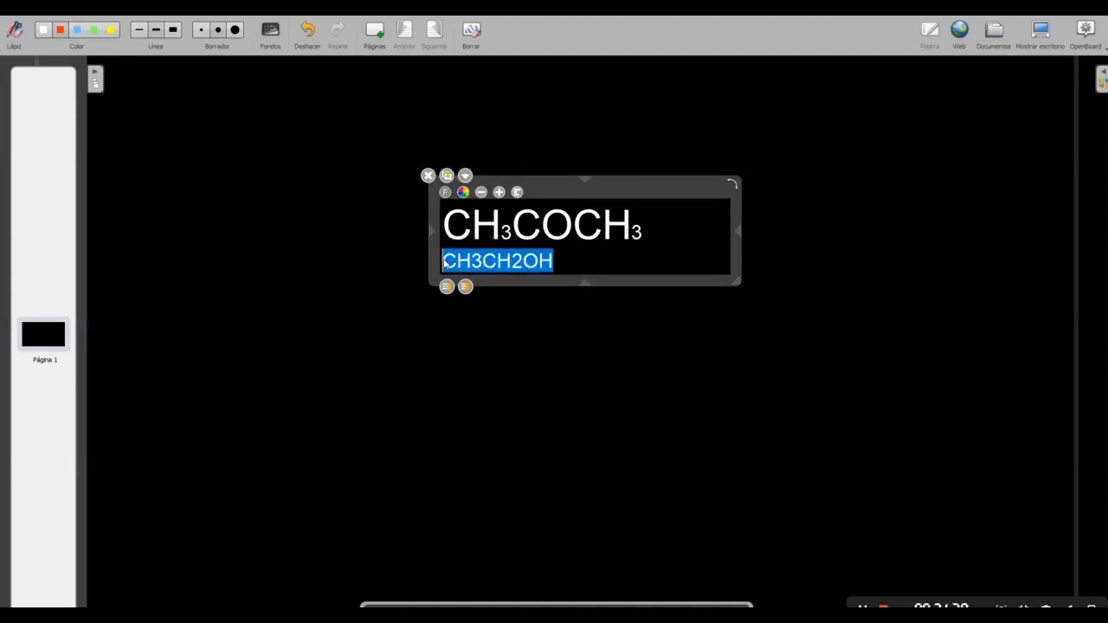
click(499, 193)
click(499, 192)
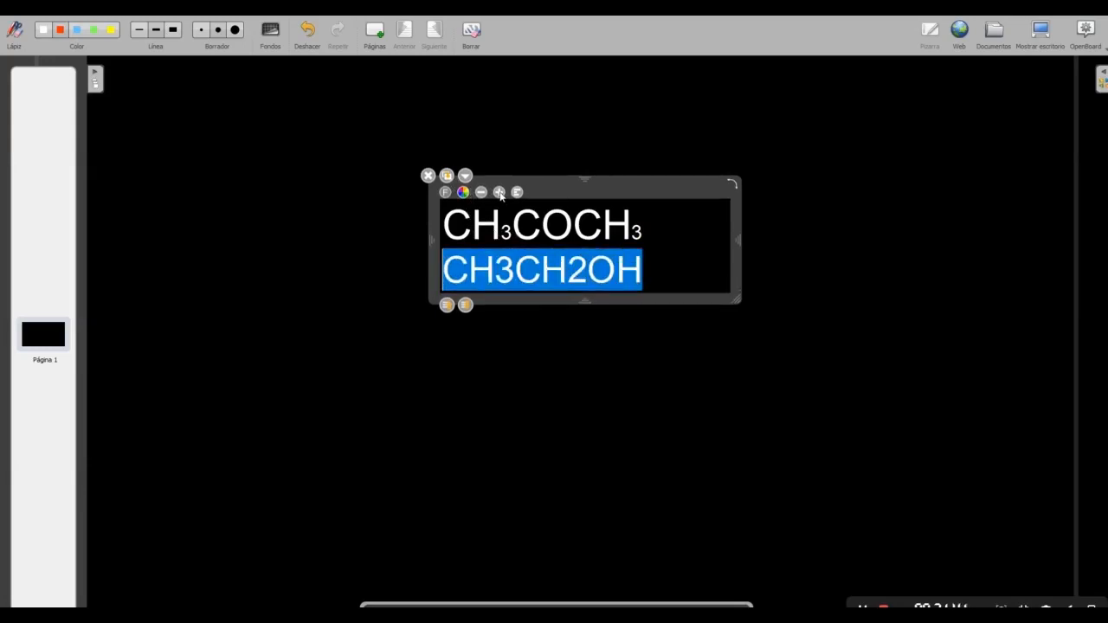
click(499, 193)
Shrink the 2 and the 3 in CH3CH2OH to subscript size and deselect the text box.
click(608, 281)
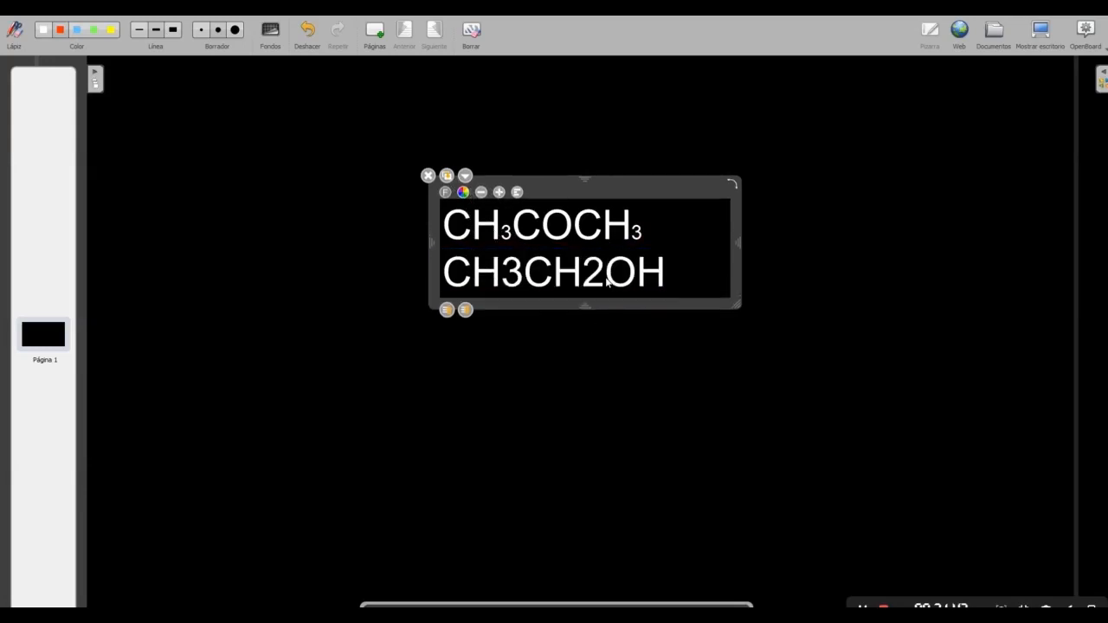
key(shift+Left)
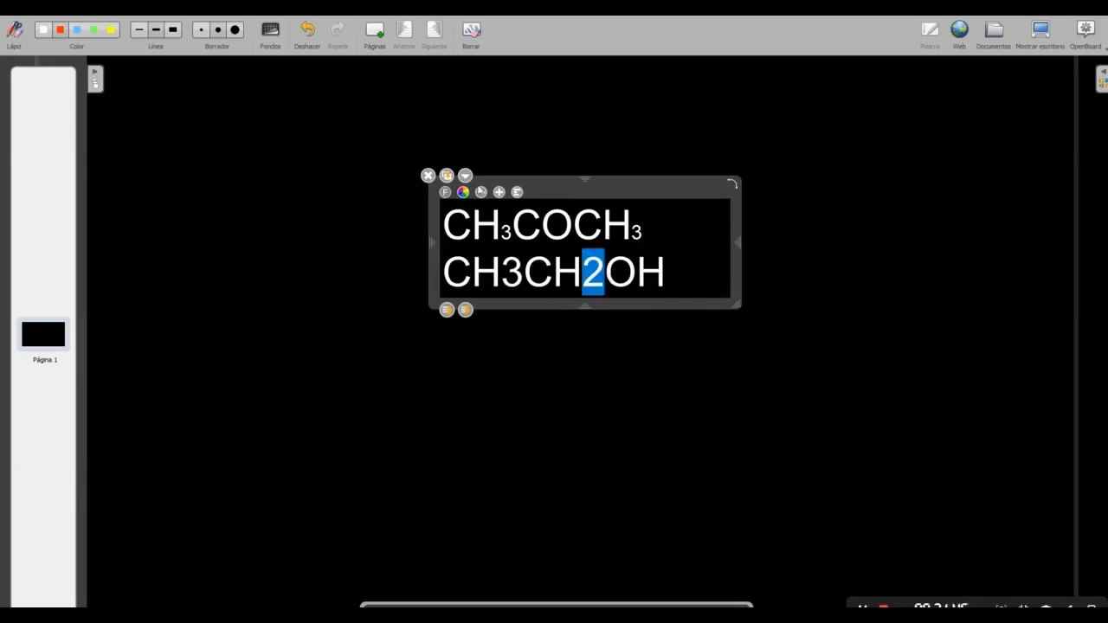
click(482, 192)
click(482, 193)
click(524, 265)
key(shift+Left)
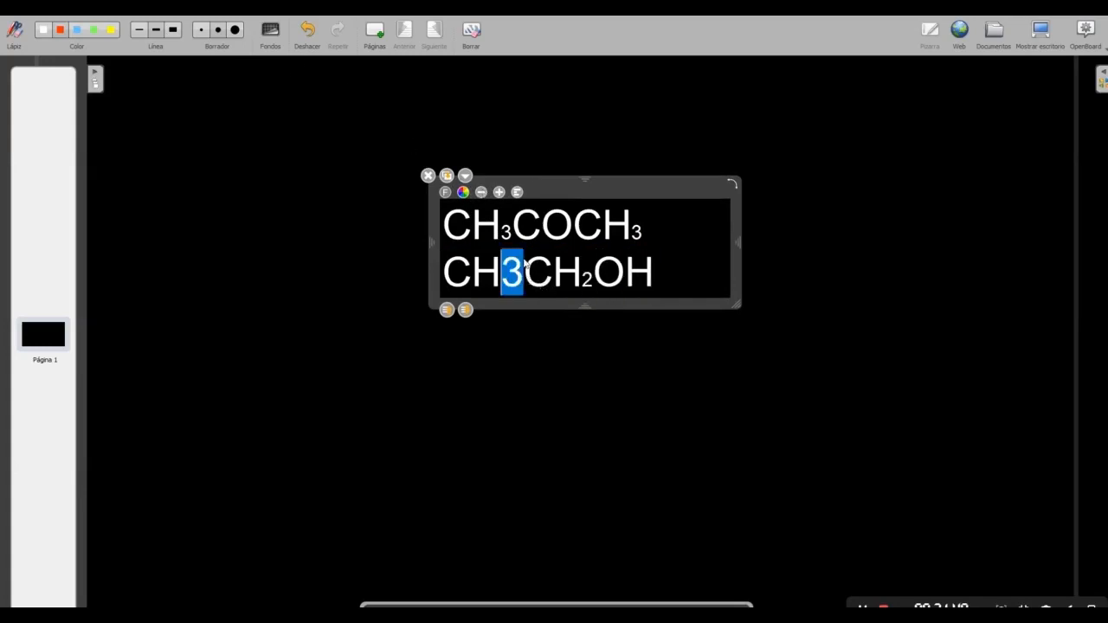
click(481, 192)
click(480, 195)
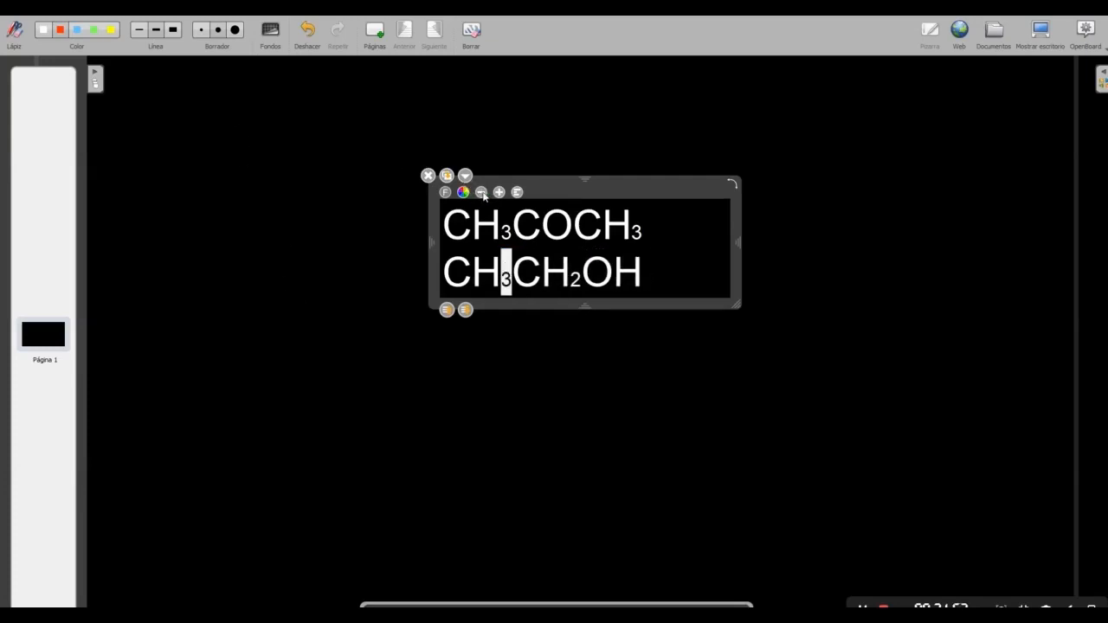
click(652, 455)
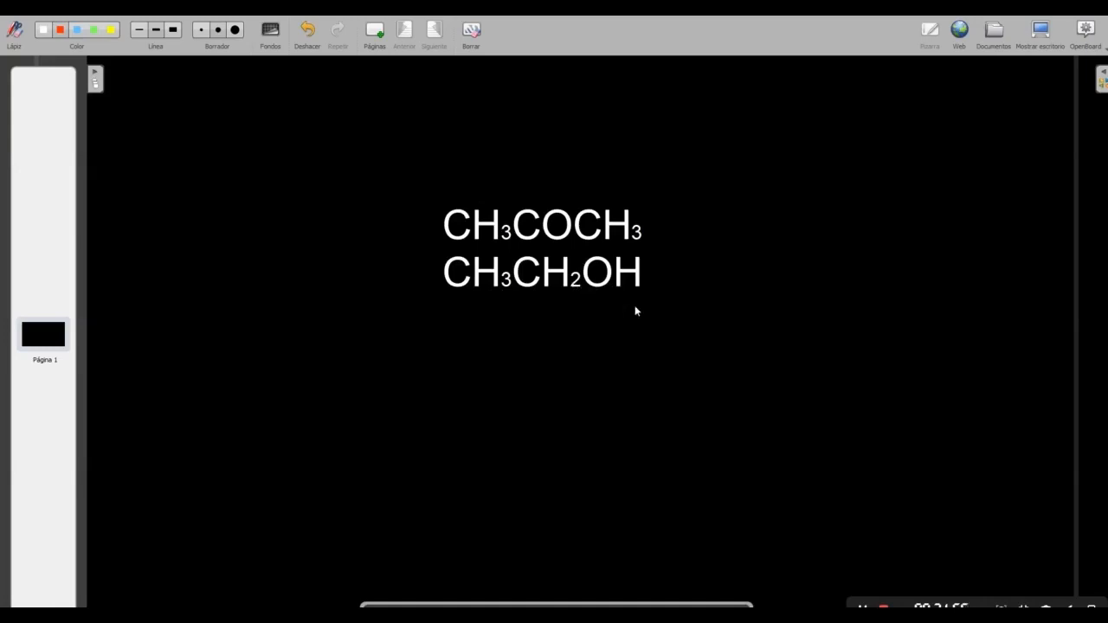
Check the last component in VLabQ's composition list and add H2O as the third line of the OpenBoard text box.
click(1042, 38)
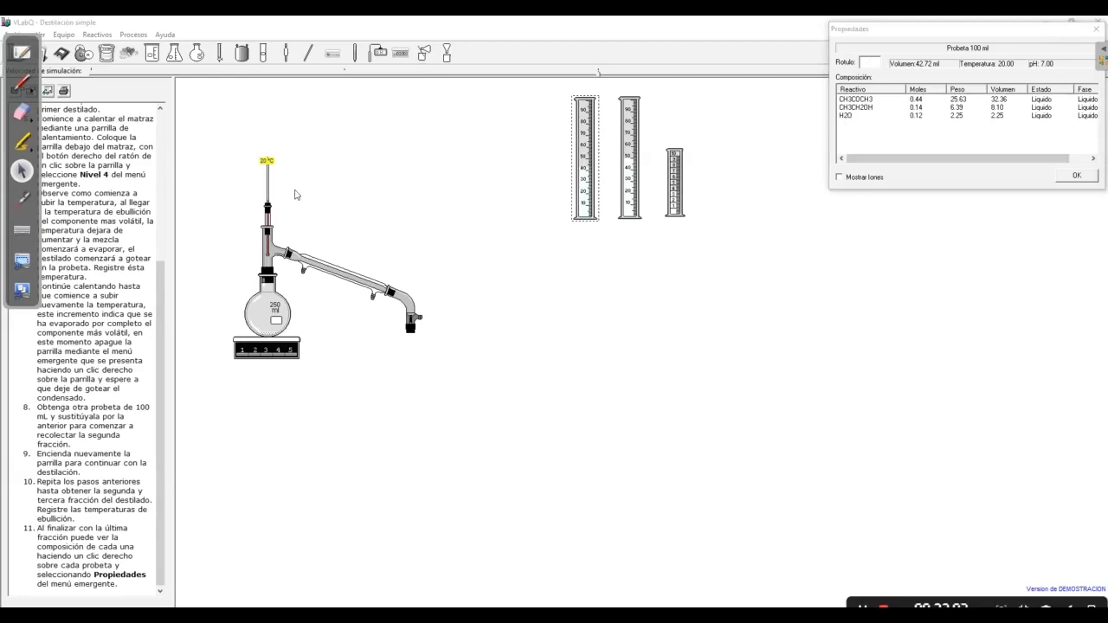
click(22, 52)
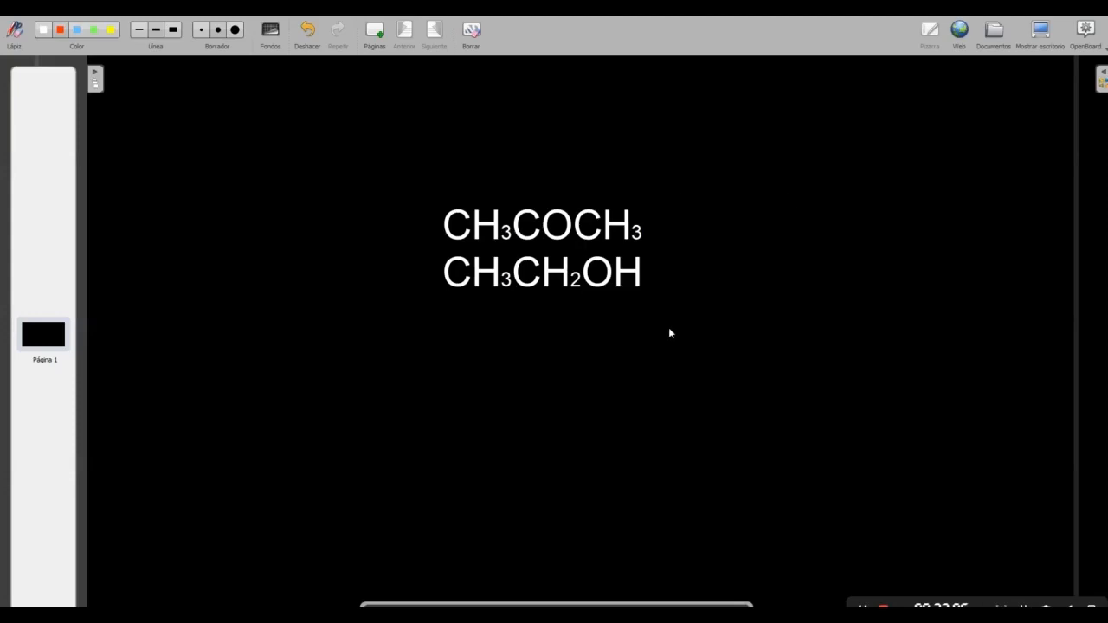
click(674, 283)
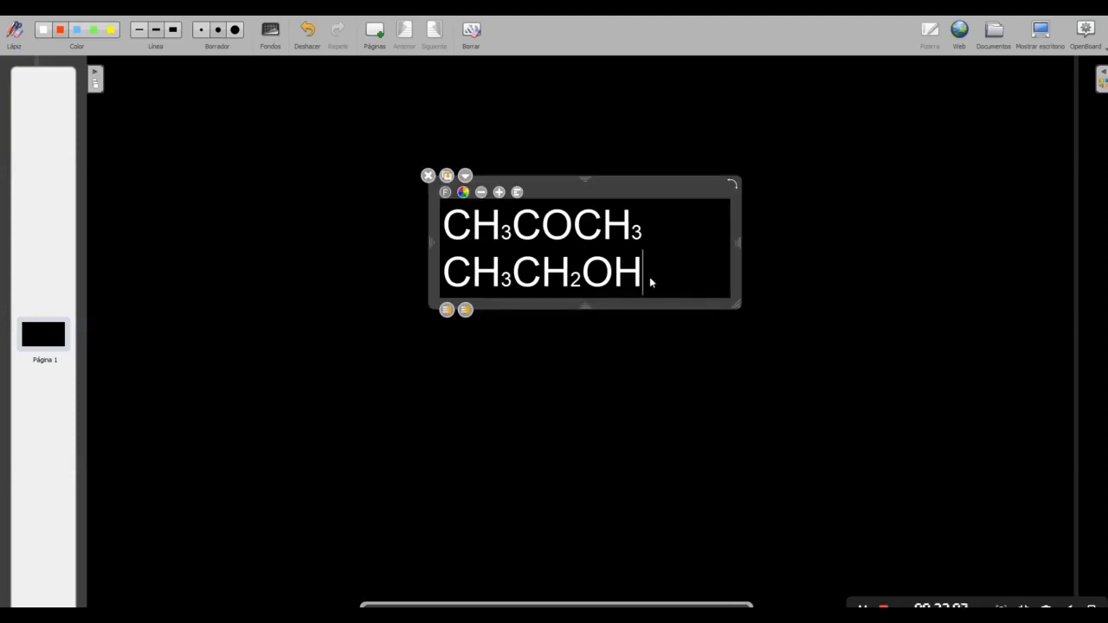
key(Return)
text(H2O)
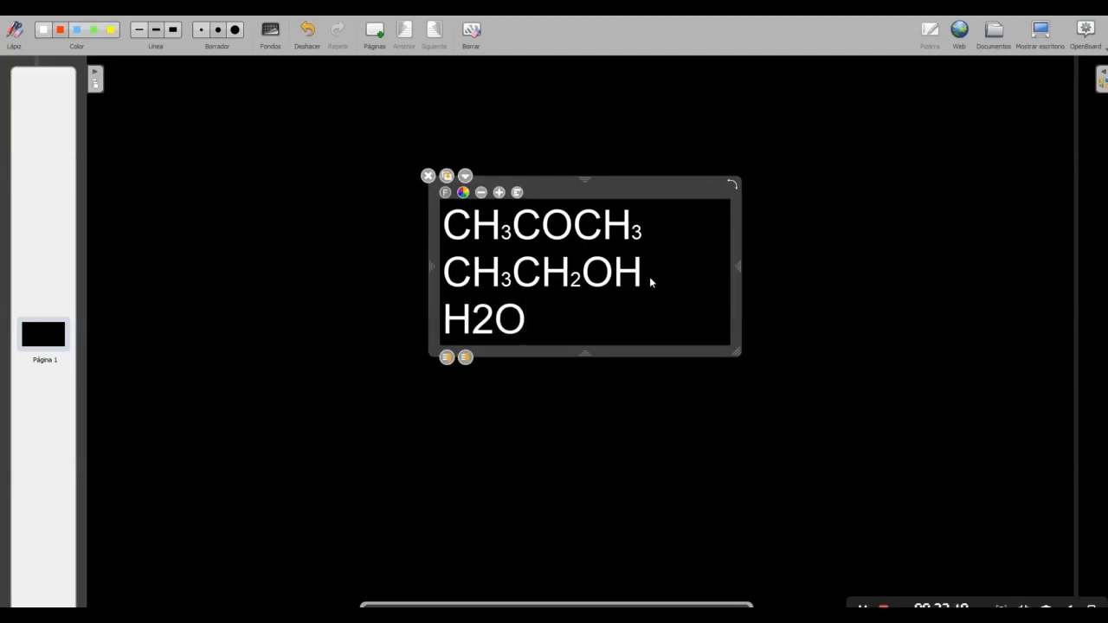
Shrink the 2 in H2O to subscript size and deselect the text box.
key(Left)
key(shift+Left)
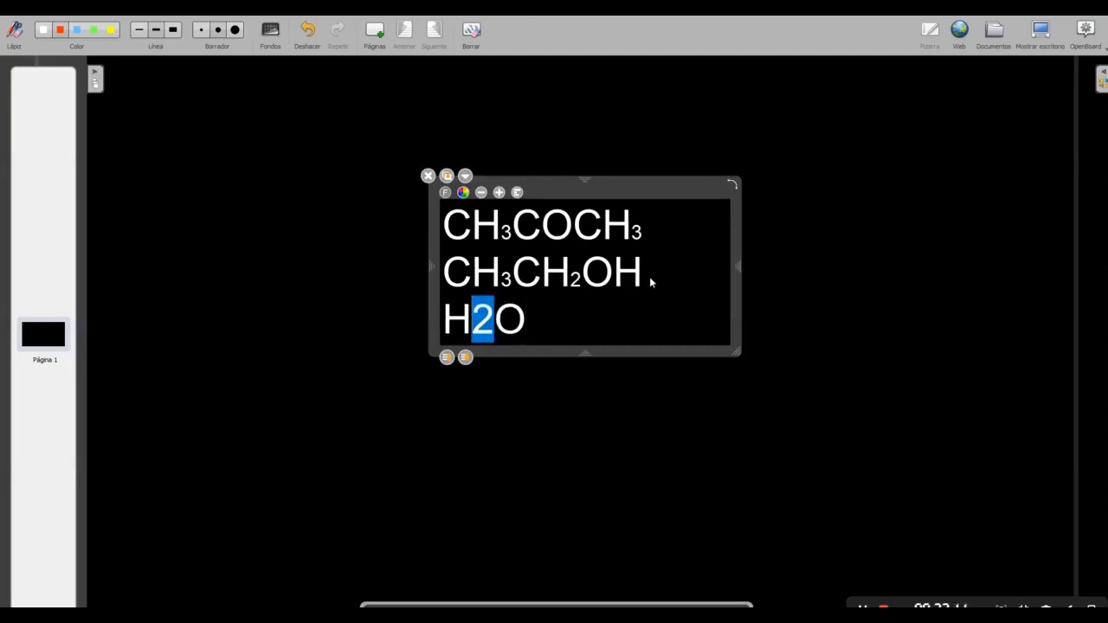
click(483, 193)
click(482, 193)
click(482, 193)
click(800, 365)
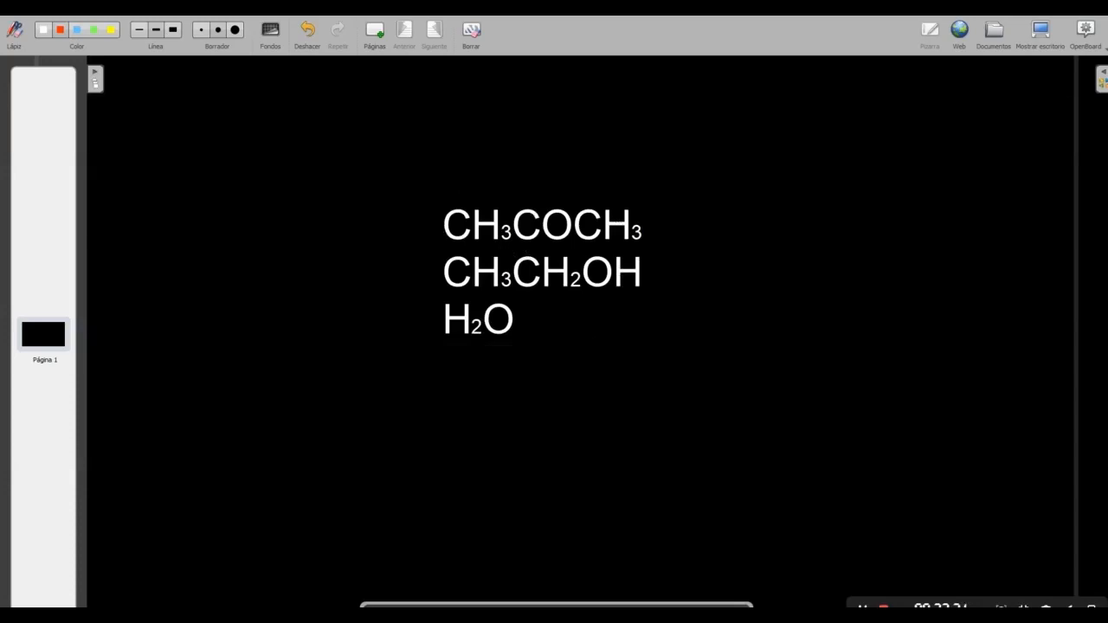
Return to VLabQ and examine the compositions of the second 100 ml cylinder and the 10 ml cylinder, closing each properties window.
click(1043, 32)
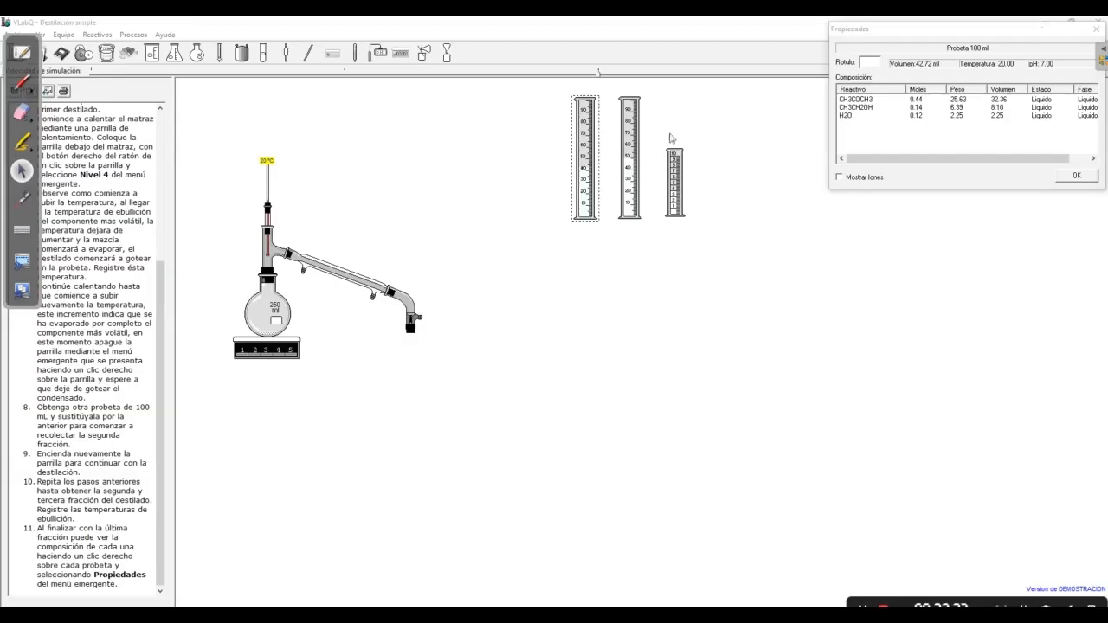
click(1097, 29)
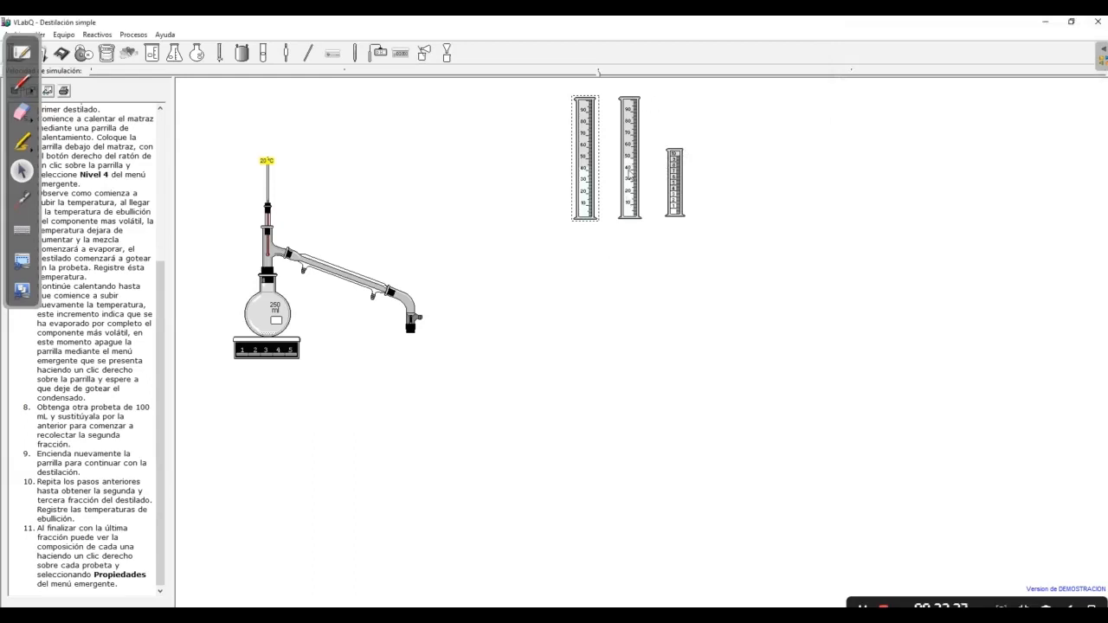
right_click(631, 176)
click(611, 177)
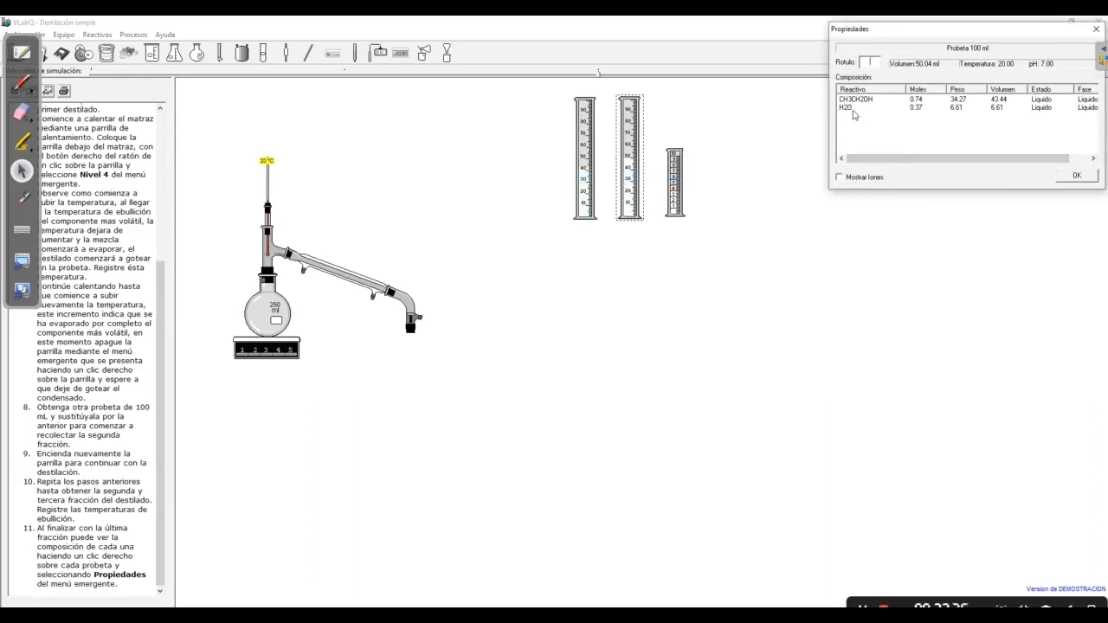
click(1095, 29)
right_click(674, 183)
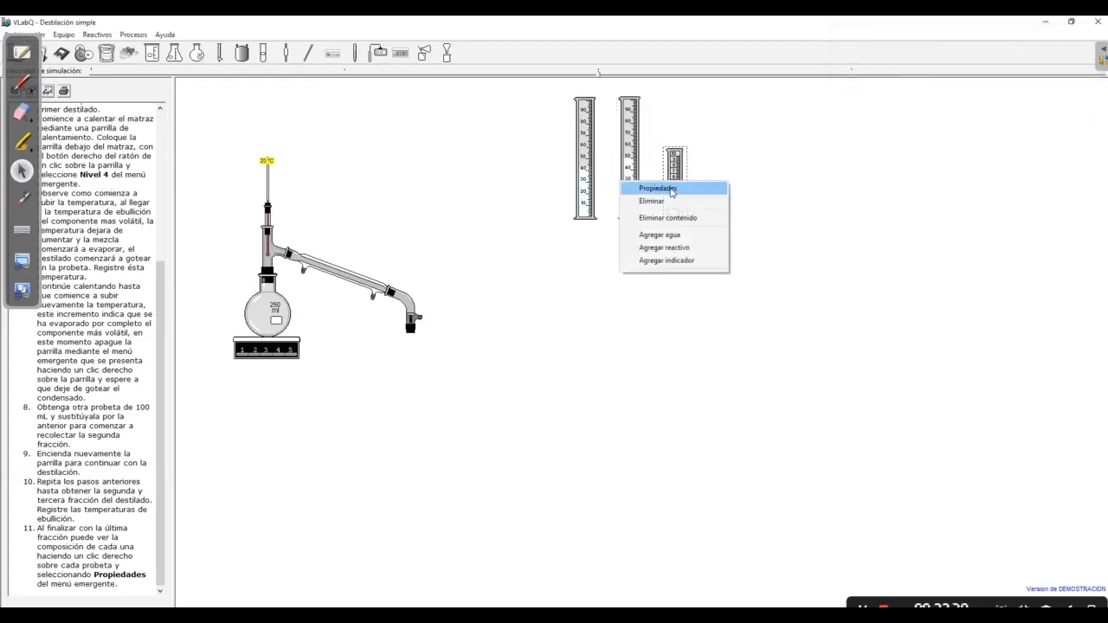
click(662, 188)
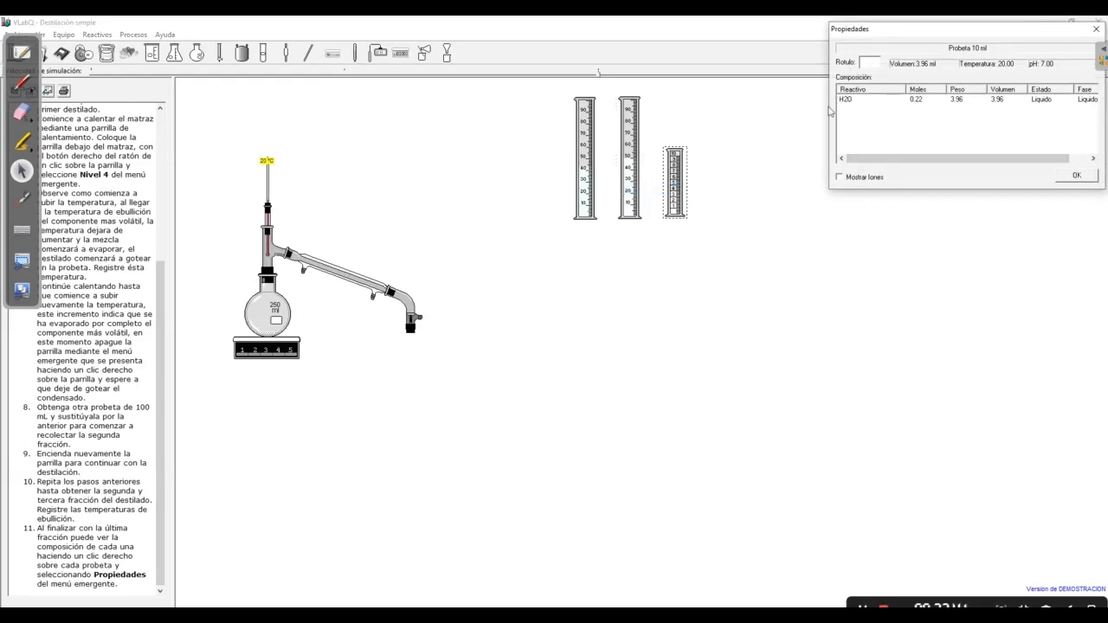
click(1095, 29)
Compare the compositions of all three cylinders in order, from the first 100 ml cylinder to the 10 ml one.
right_click(586, 157)
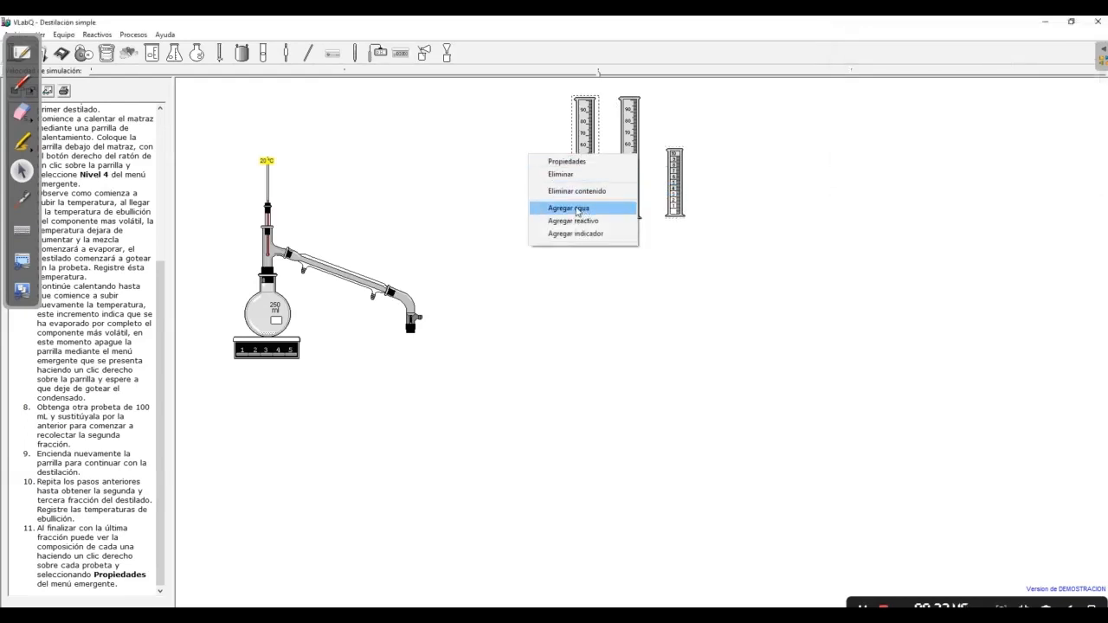
click(567, 162)
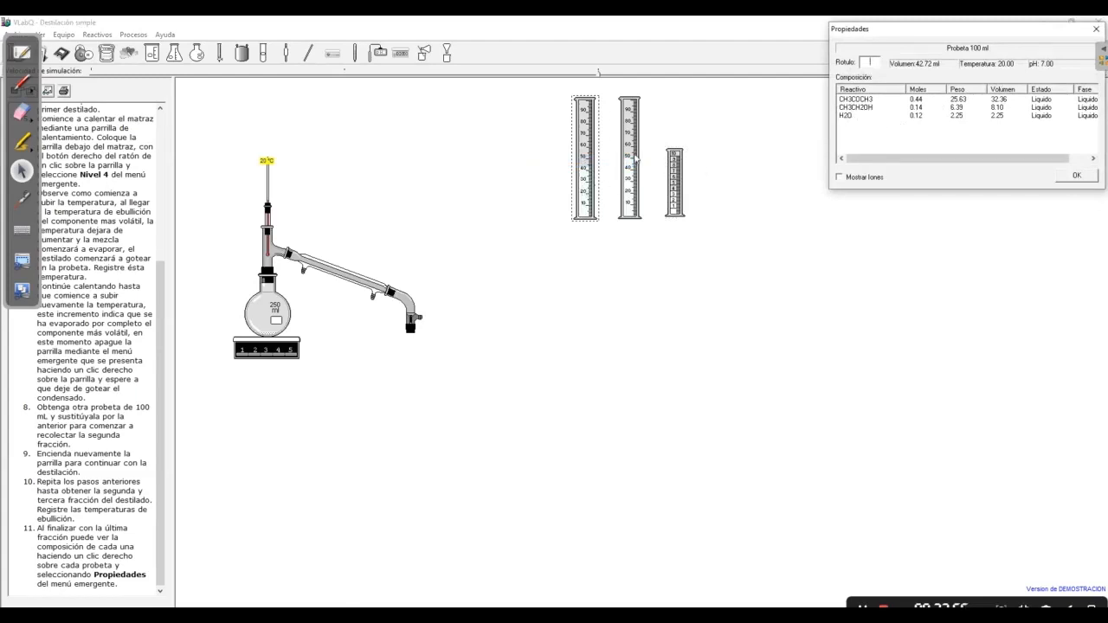
key(Return)
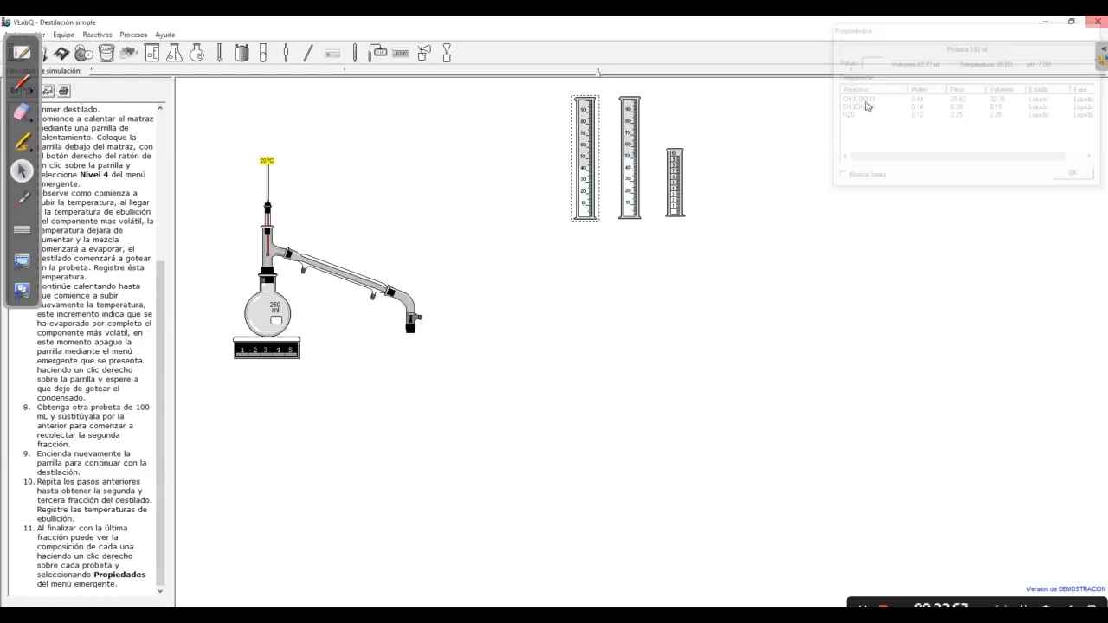
right_click(632, 161)
click(616, 164)
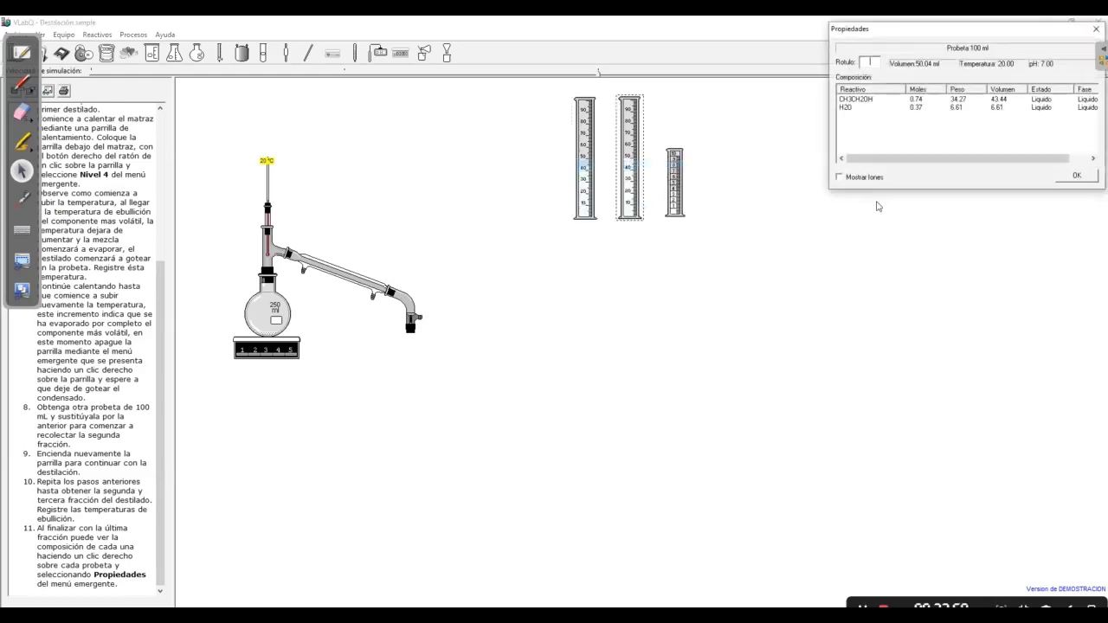
click(1096, 28)
right_click(676, 194)
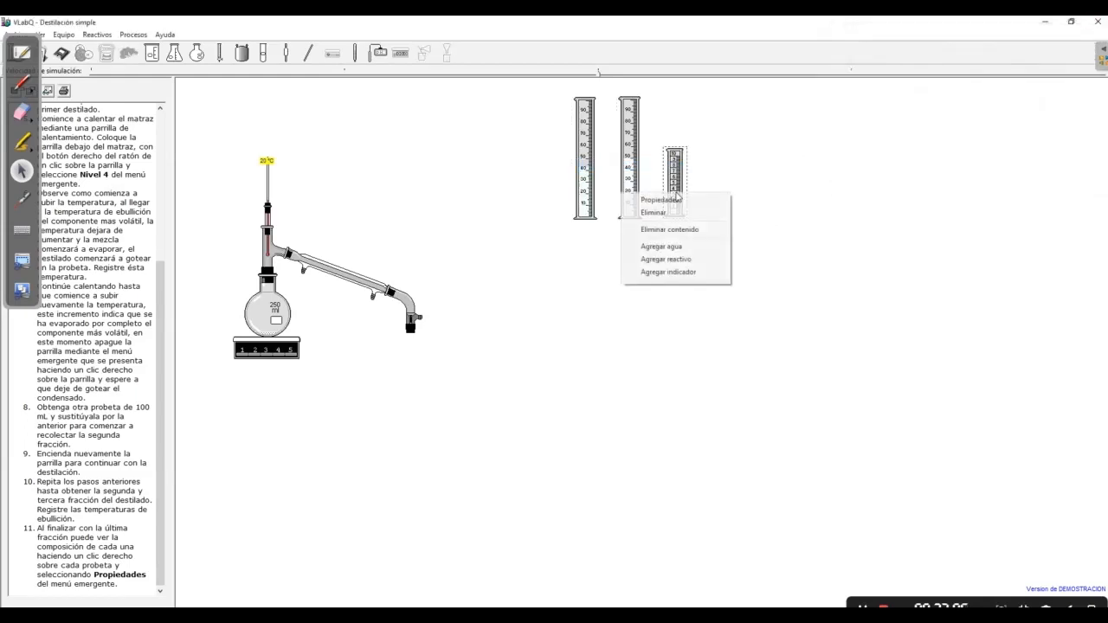
click(655, 202)
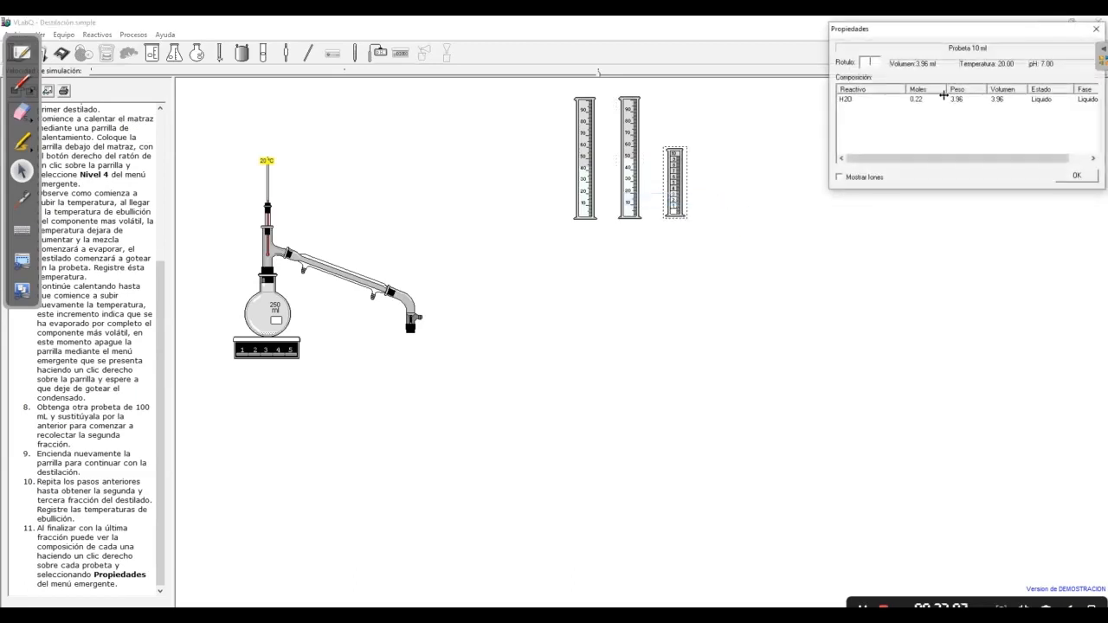
click(1096, 29)
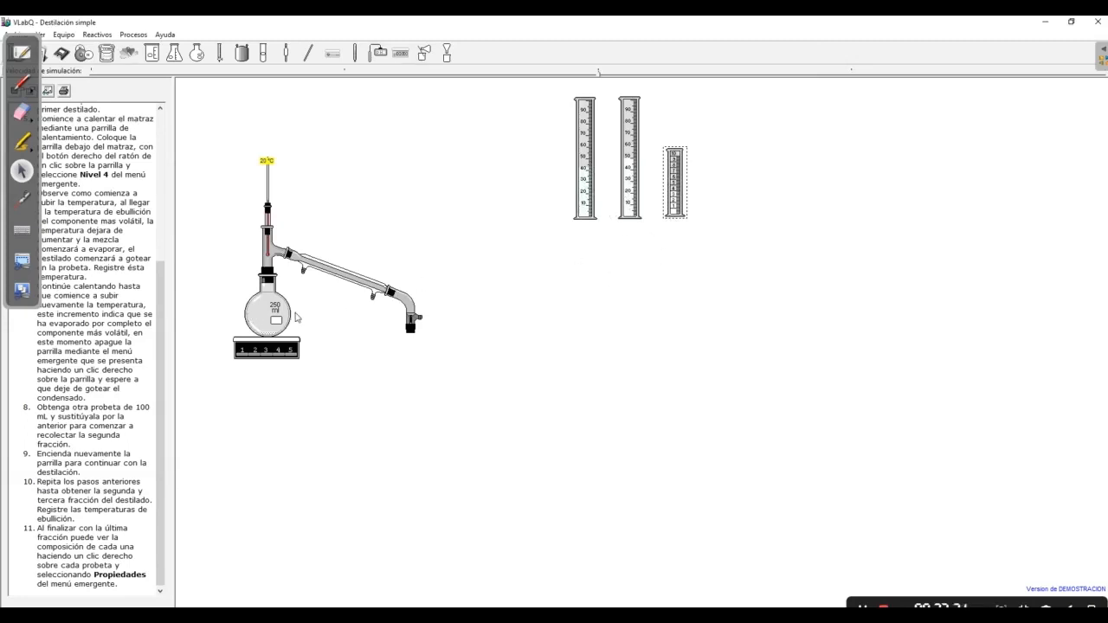
Examine the first 100 ml cylinder's composition once more and close its properties.
right_click(586, 160)
click(588, 163)
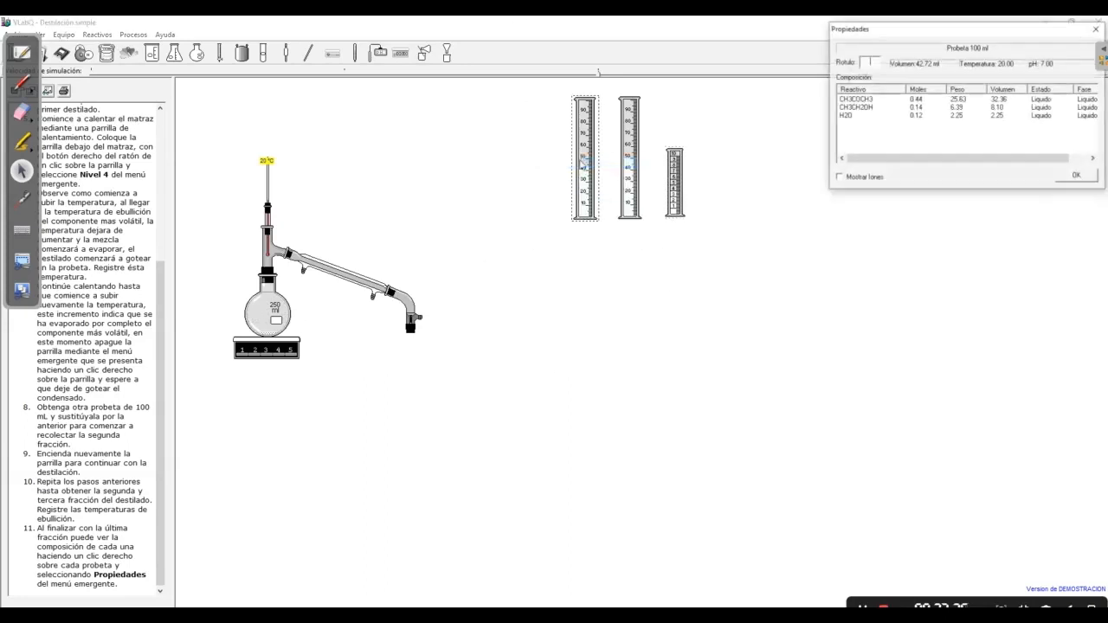
click(1096, 33)
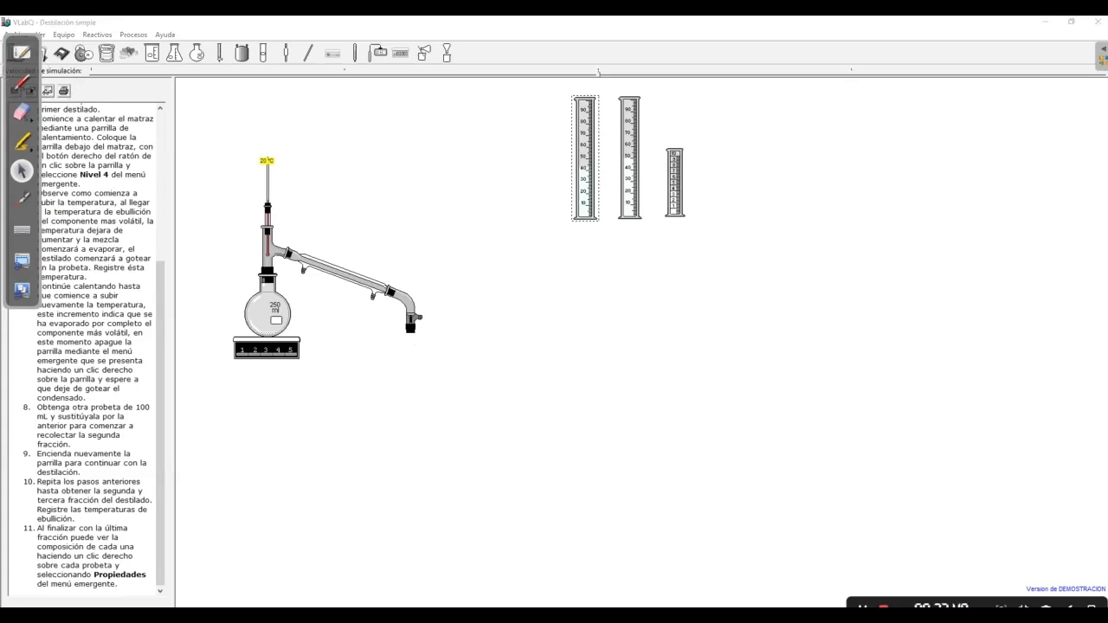
Bring up the OpenBoard whiteboard and return to the VLabQ simulation on the desktop.
right_click(778, 605)
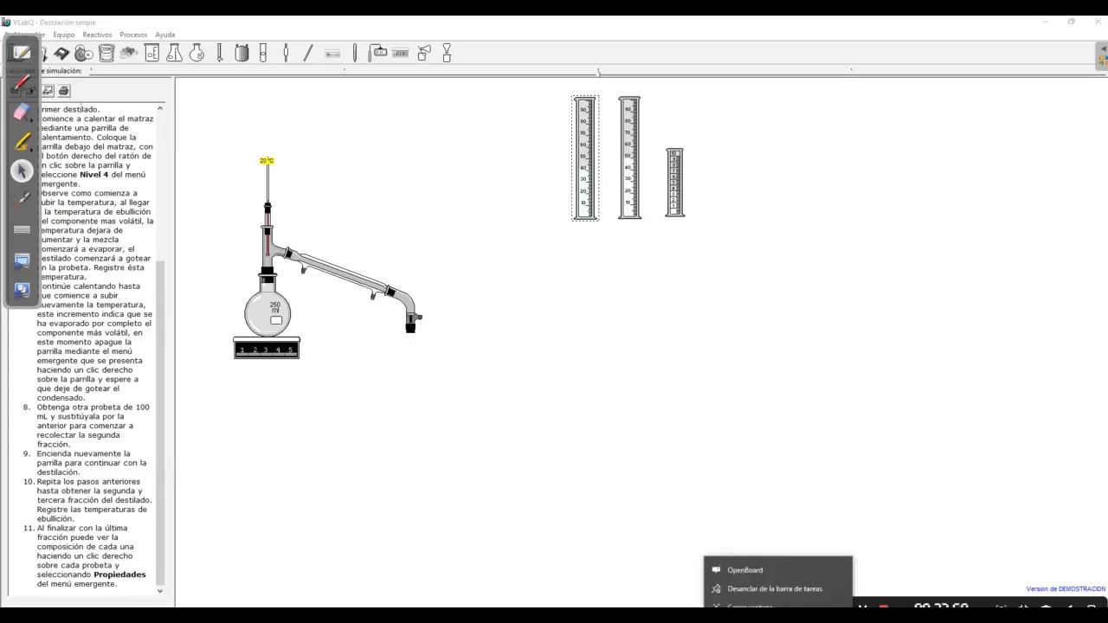
click(744, 571)
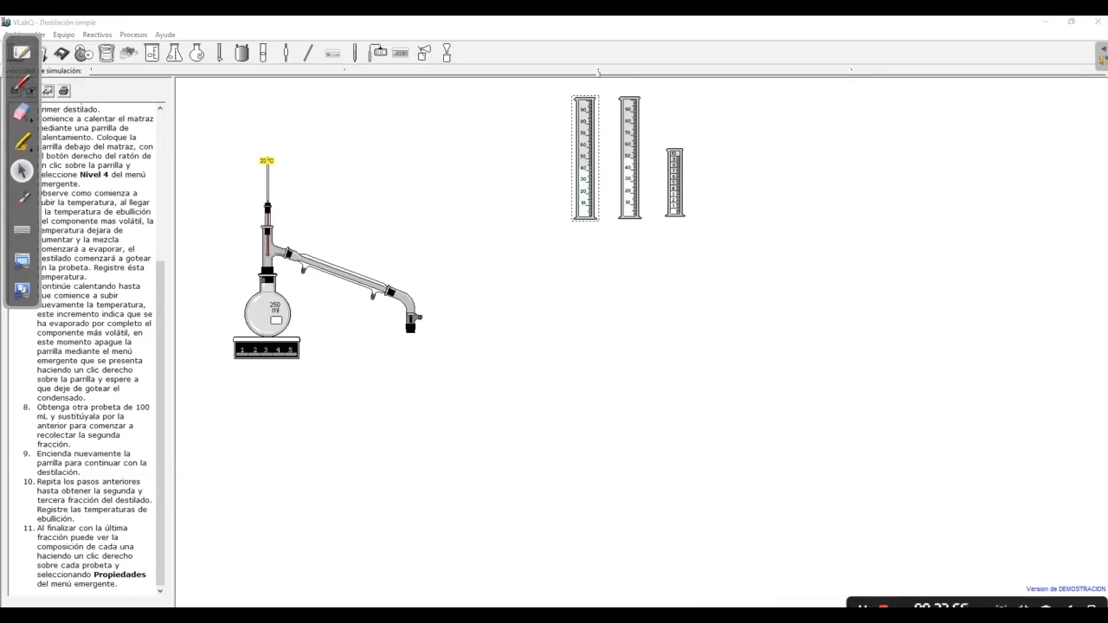
right_click(778, 610)
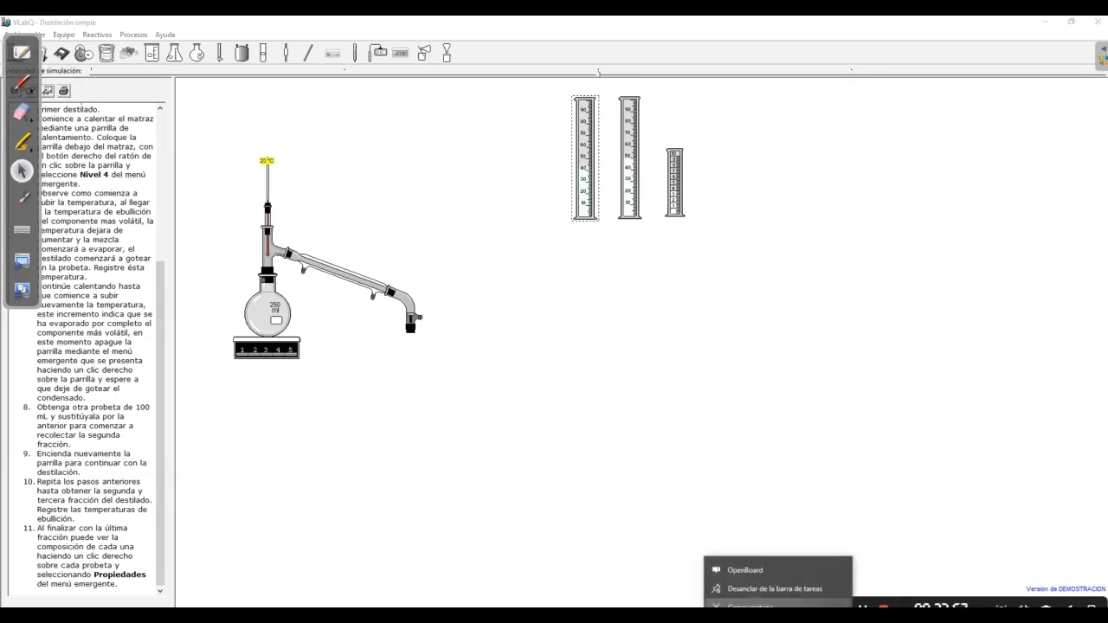
click(745, 569)
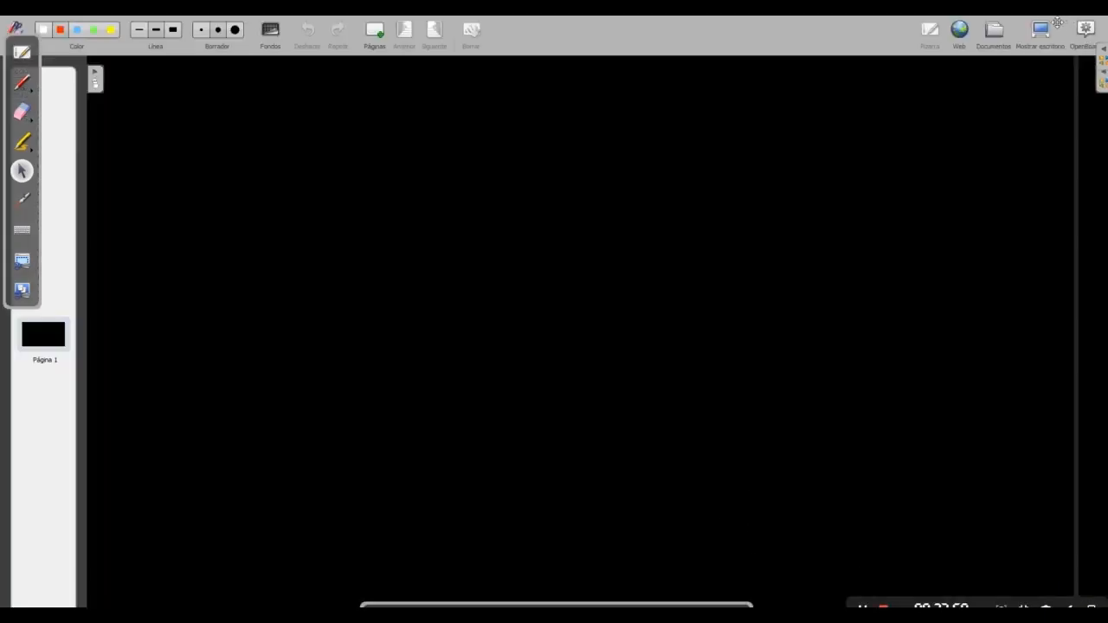
click(1040, 33)
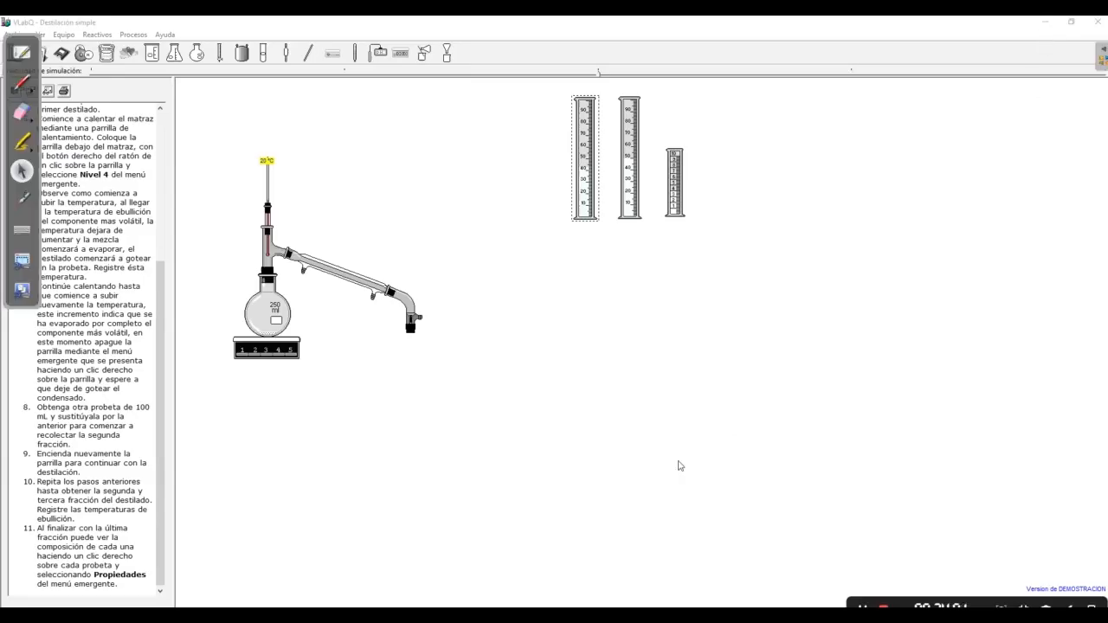